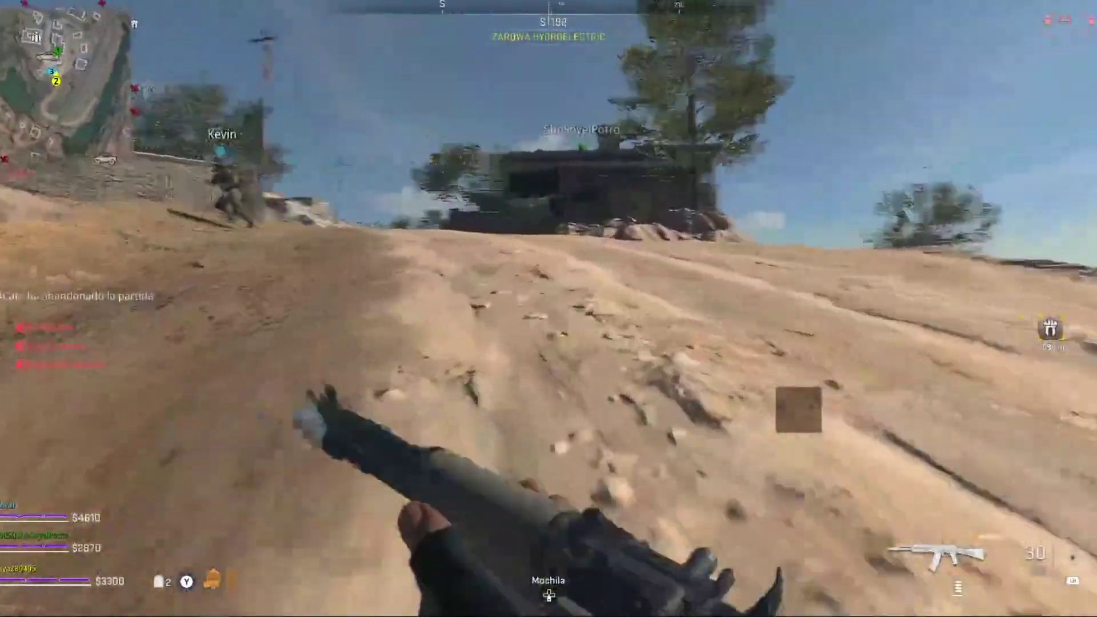
key("1")
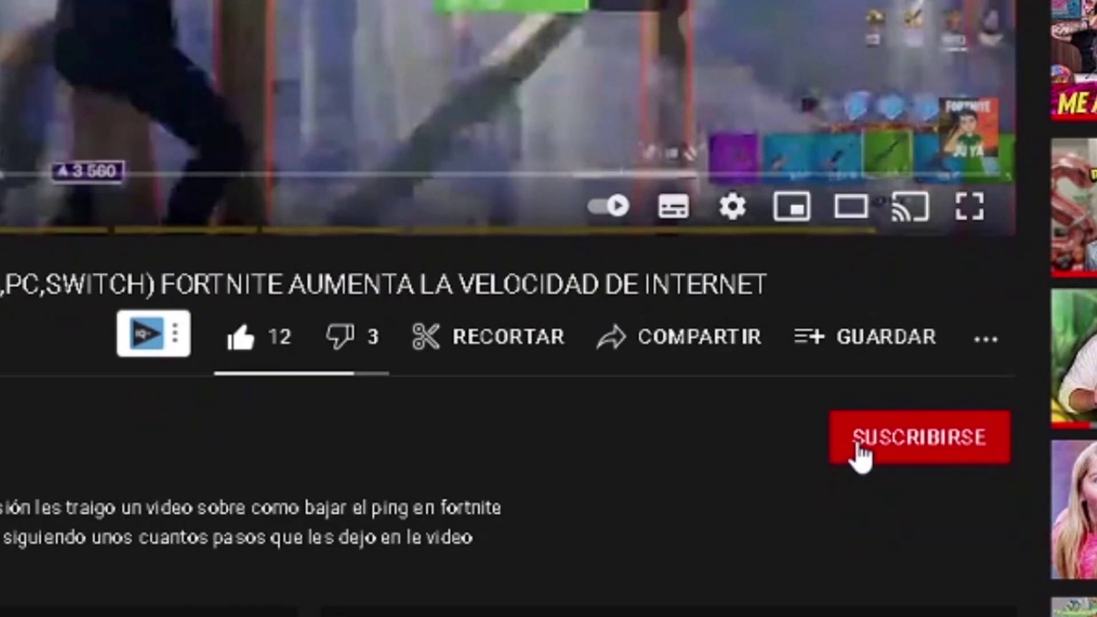
Subscribe to the video's YouTube channel and set its notifications to Todas.
left_click(861, 456)
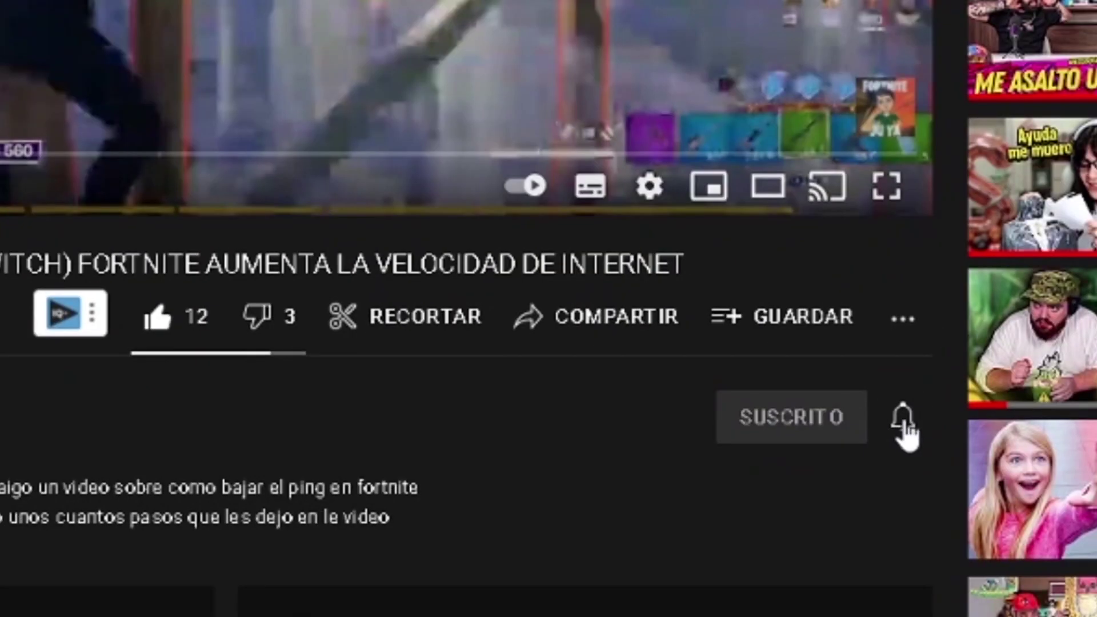
left_click(984, 438)
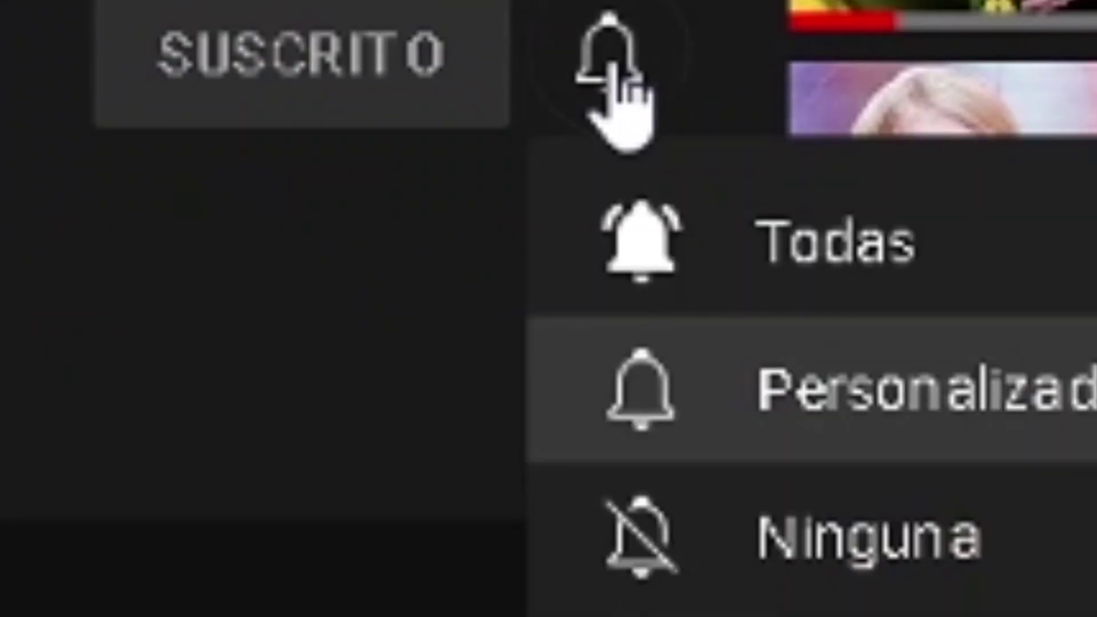
left_click(762, 262)
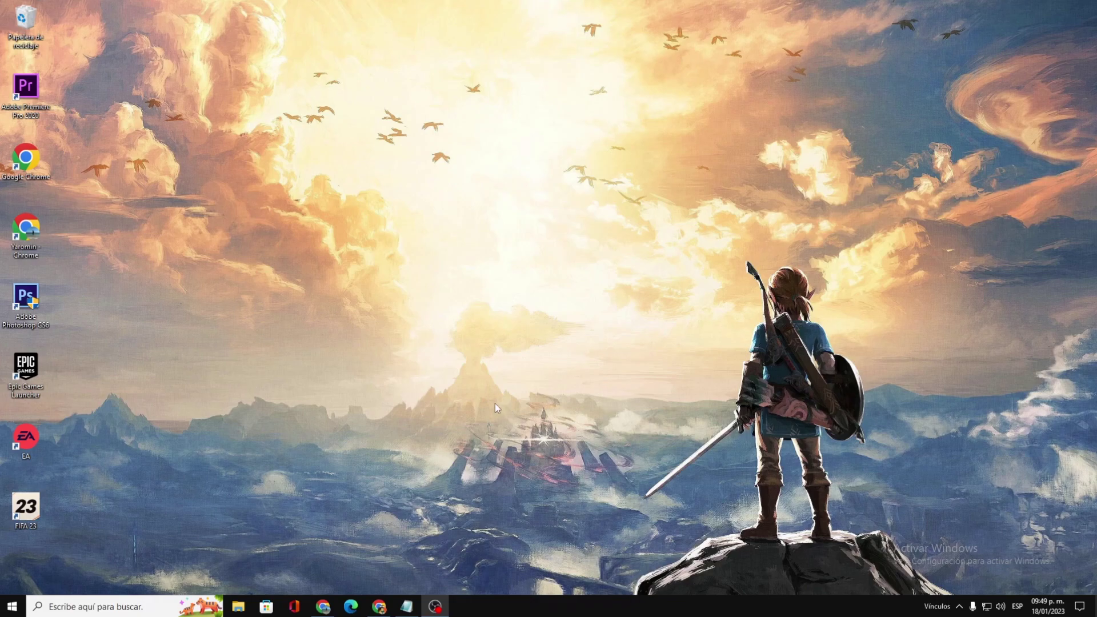
Try to create a system restore point with the description sfsdfdf in the system protection settings.
left_click(105, 611)
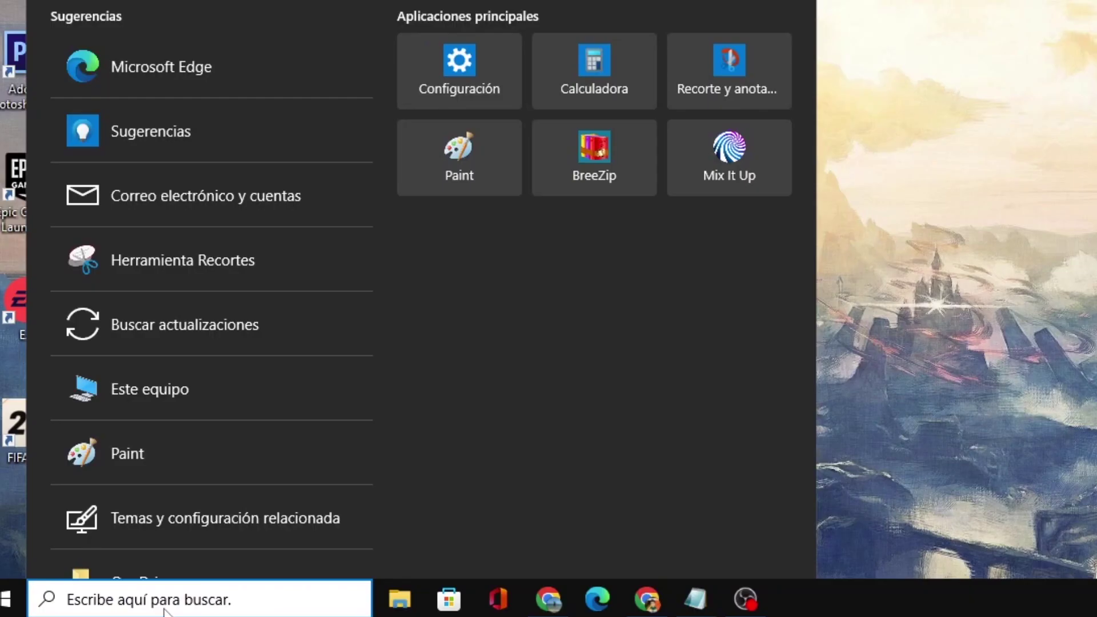
type("crea")
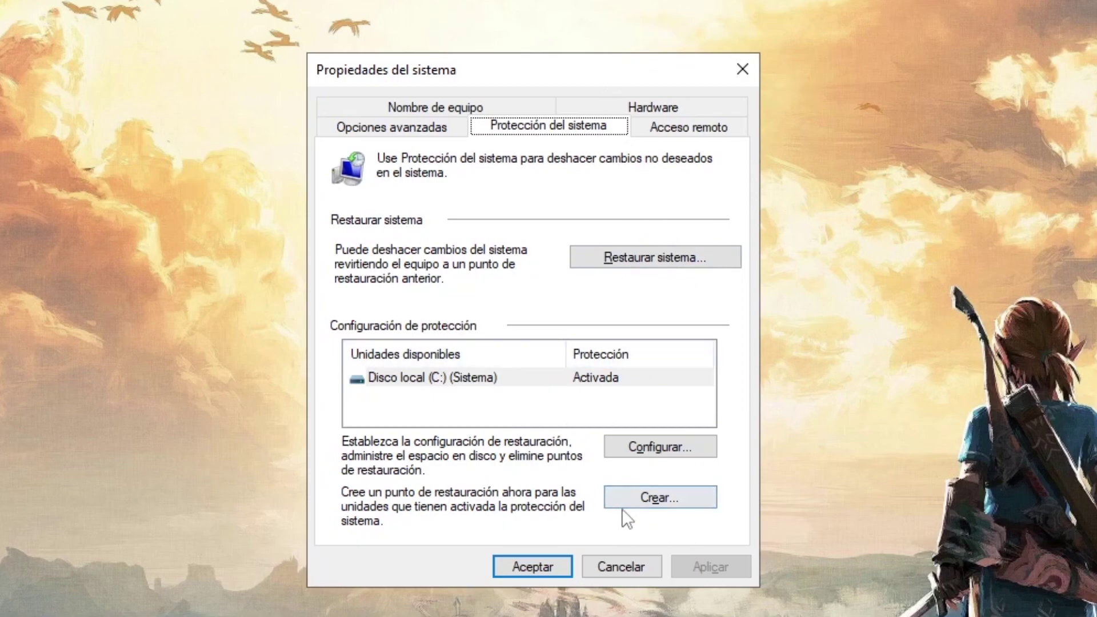
left_click(691, 502)
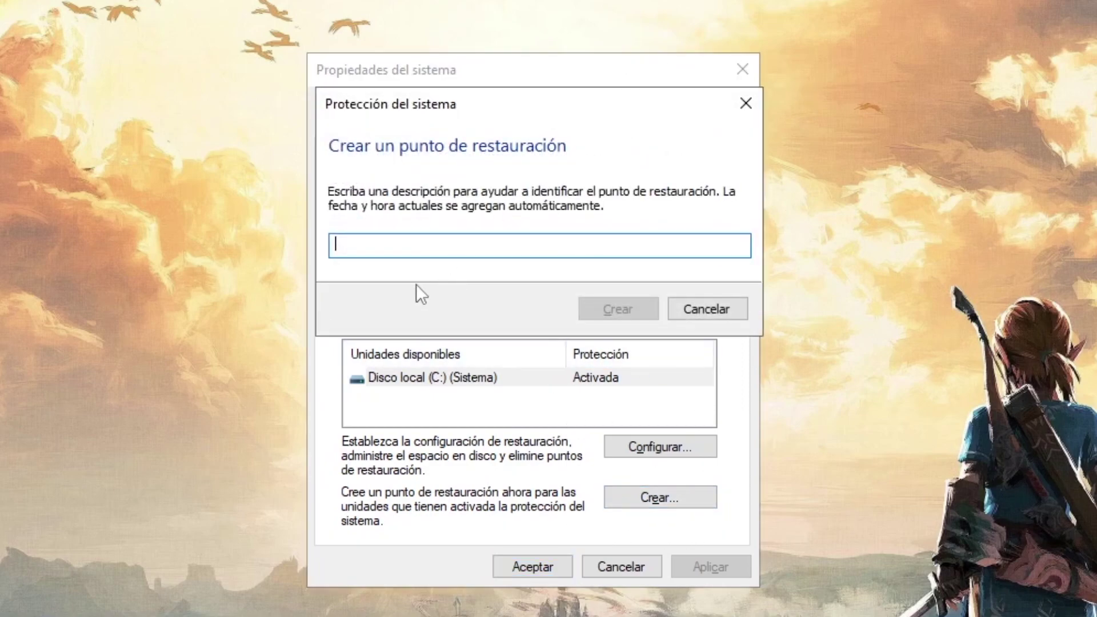
type("sfsdfdf")
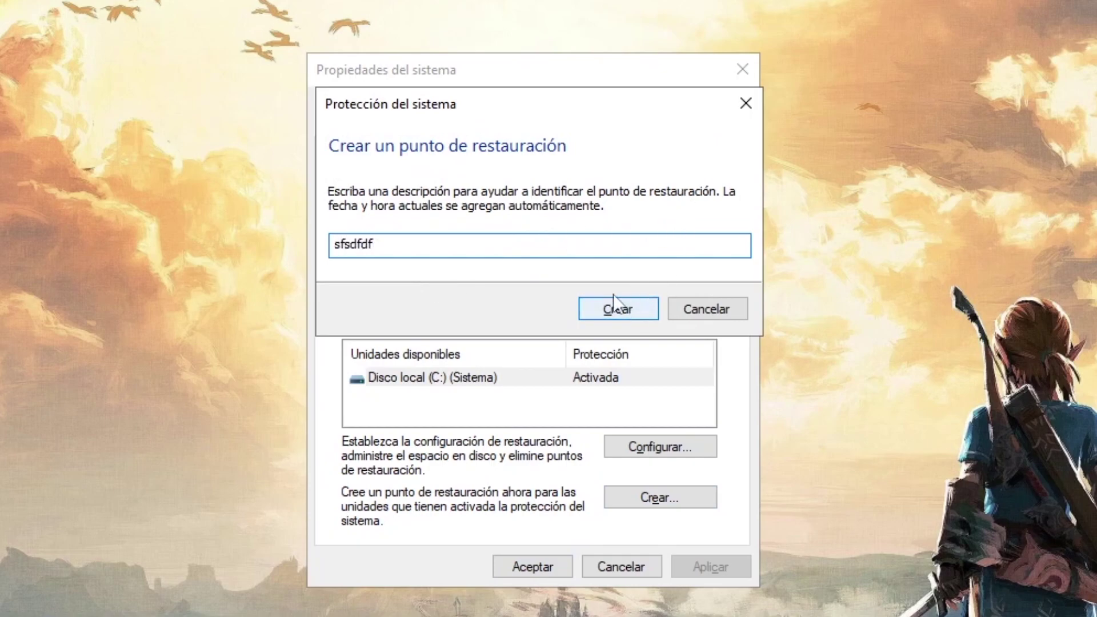
left_click(738, 108)
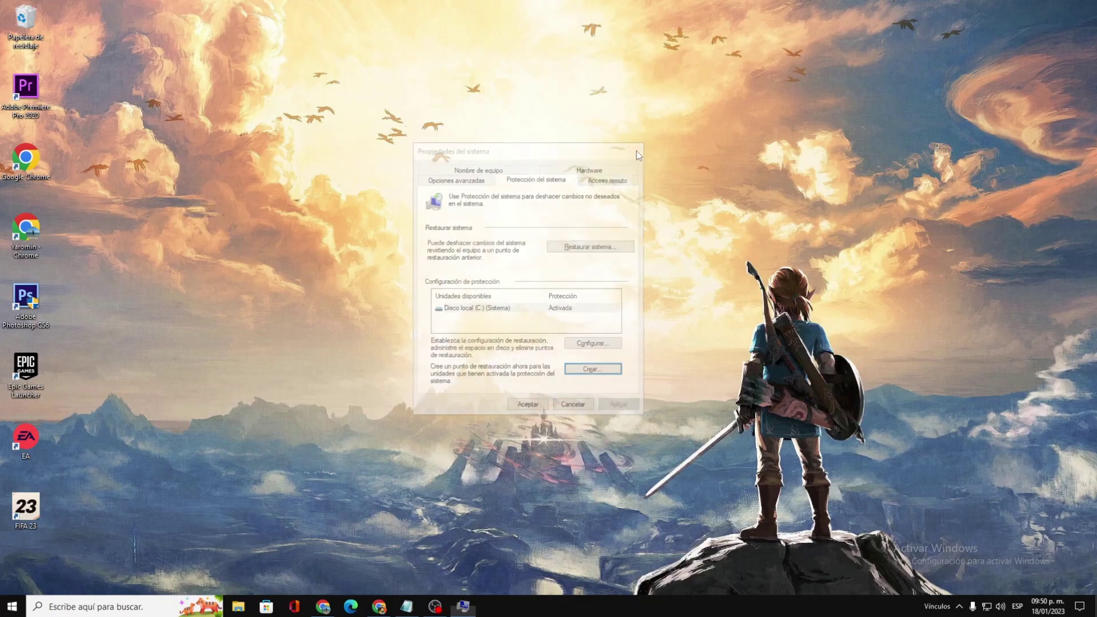
left_click(742, 70)
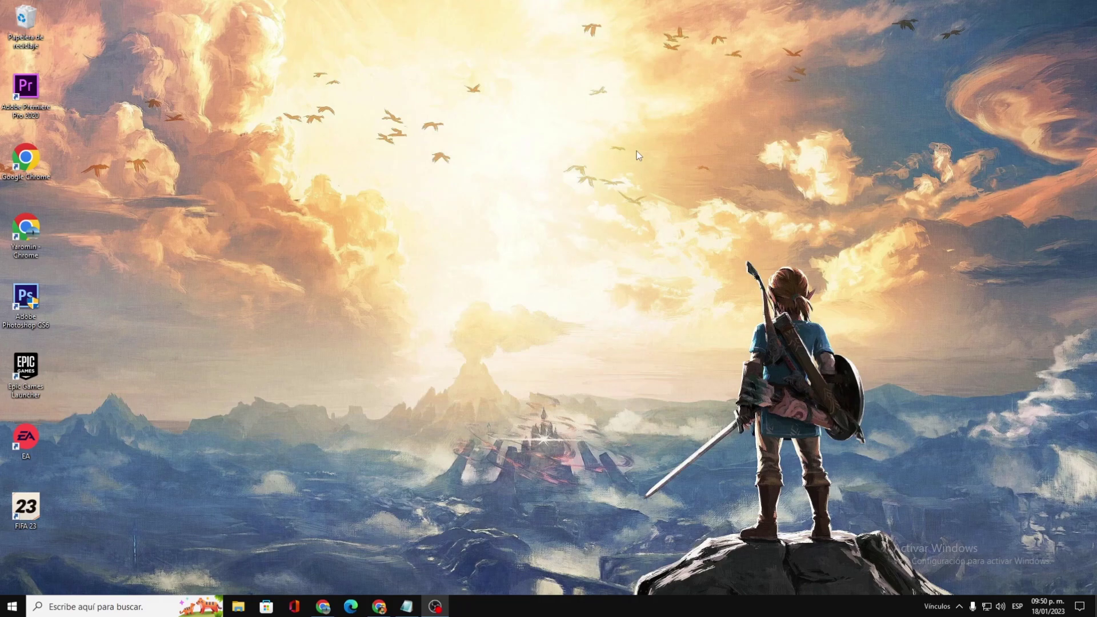
Open the Registry Editor by running the regedit command.
key("super+r")
type("regedit")
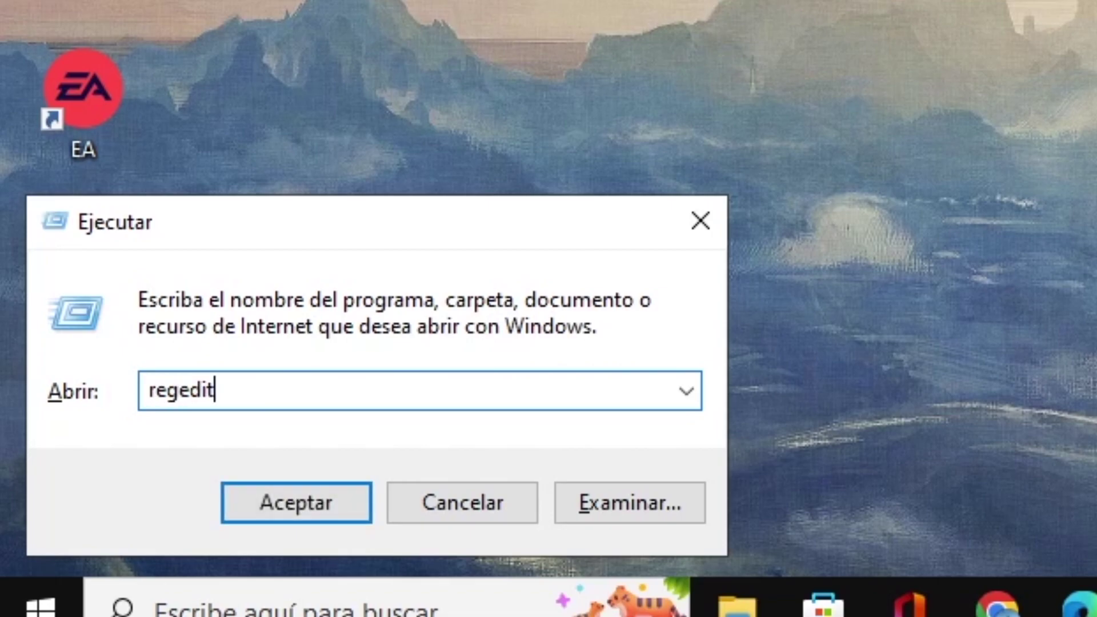
key("Return")
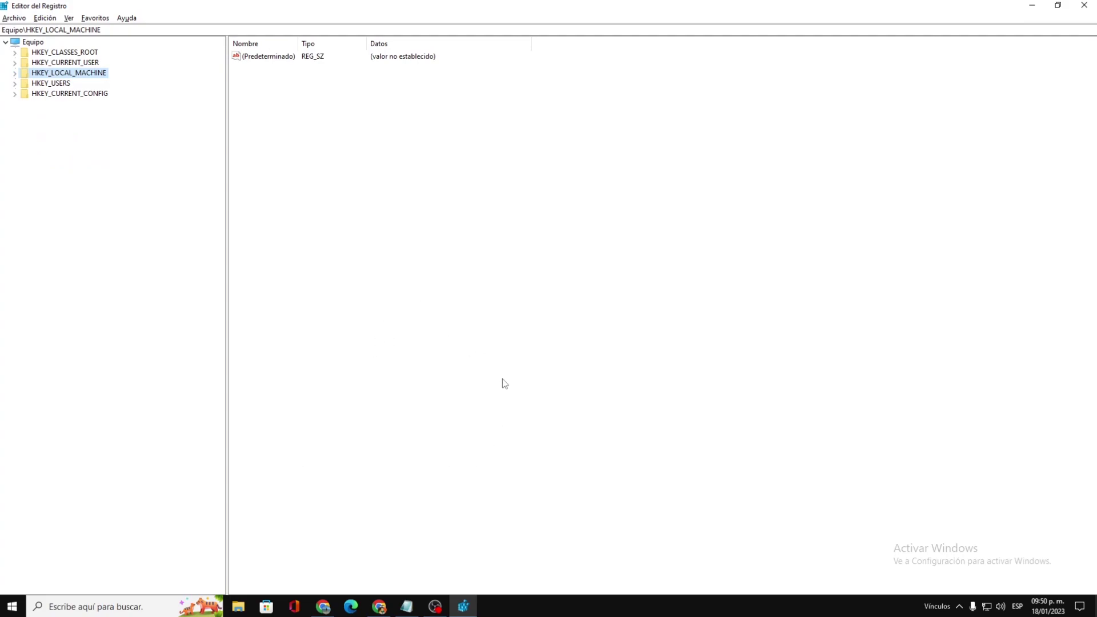
Switch to the Notepad notes and copy the registry path ending in Control\CrashControl.
left_click(406, 606)
left_click_drag(661, 177, 306, 144)
left_click_drag(303, 199, 806, 252)
left_click_drag(728, 189, 286, 164)
key("ctrl+c")
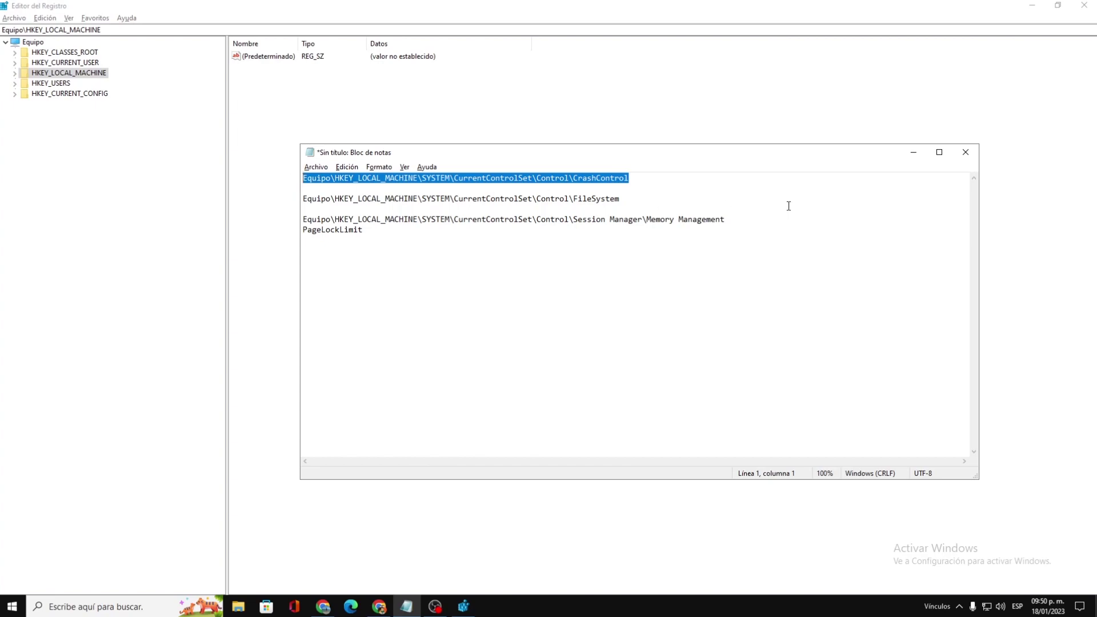
Go to HKEY_LOCAL_MACHINE\SYSTEM\CurrentControlSet\Control\CrashControl in the Registry Editor and set its AutoReboot value to 0.
left_click(913, 152)
left_click(128, 29)
left_click_drag(128, 28, 4, 29)
key("BackSpace")
key("ctrl+v")
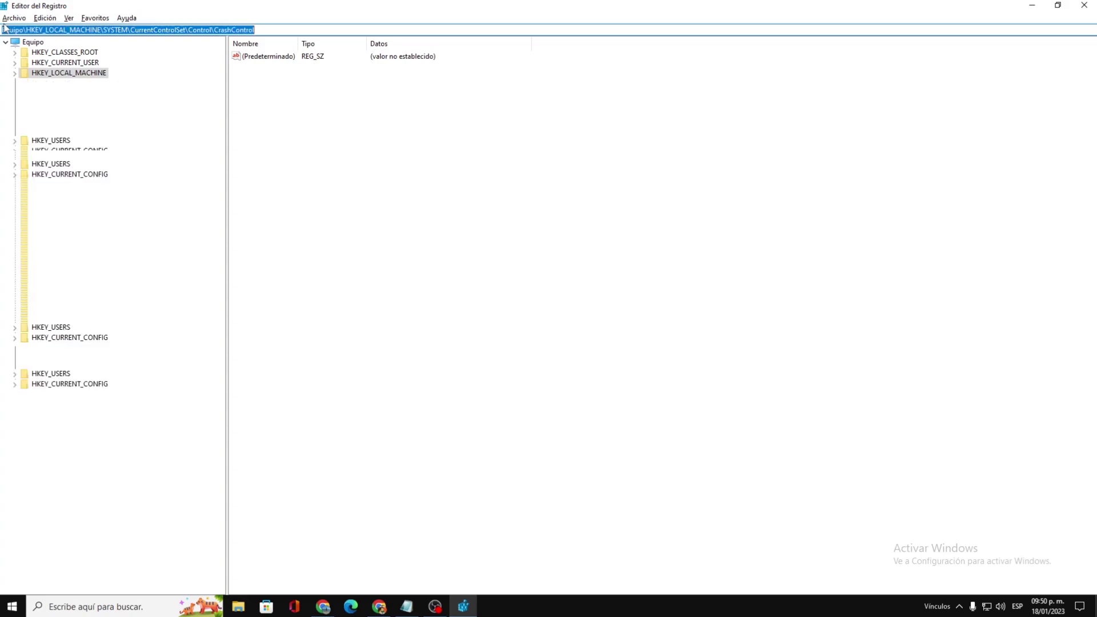
key("Return")
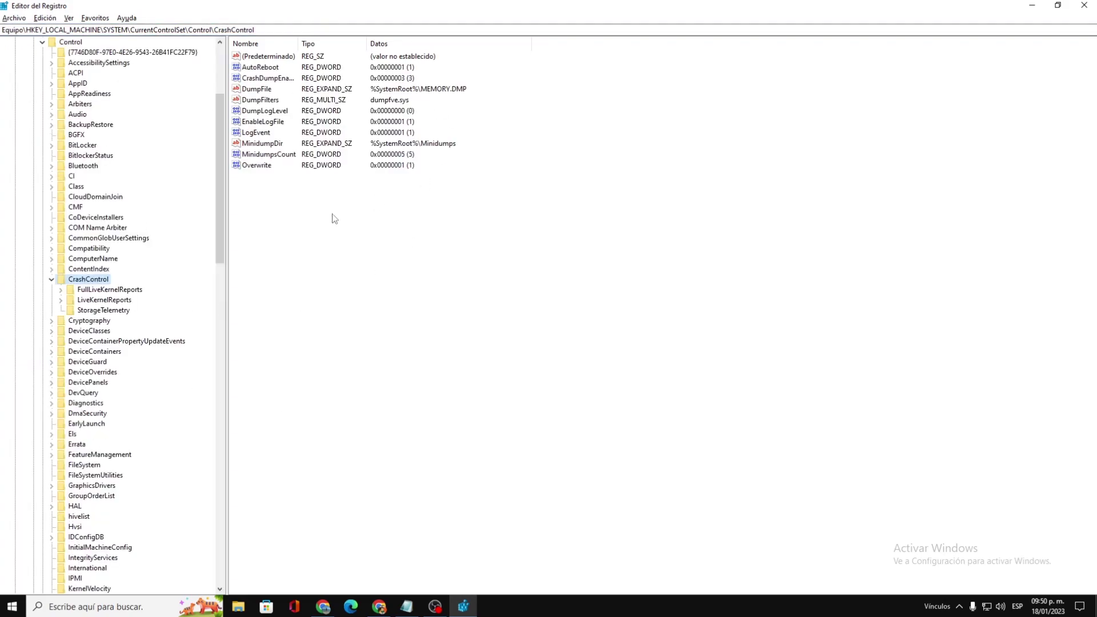
double_click(270, 68)
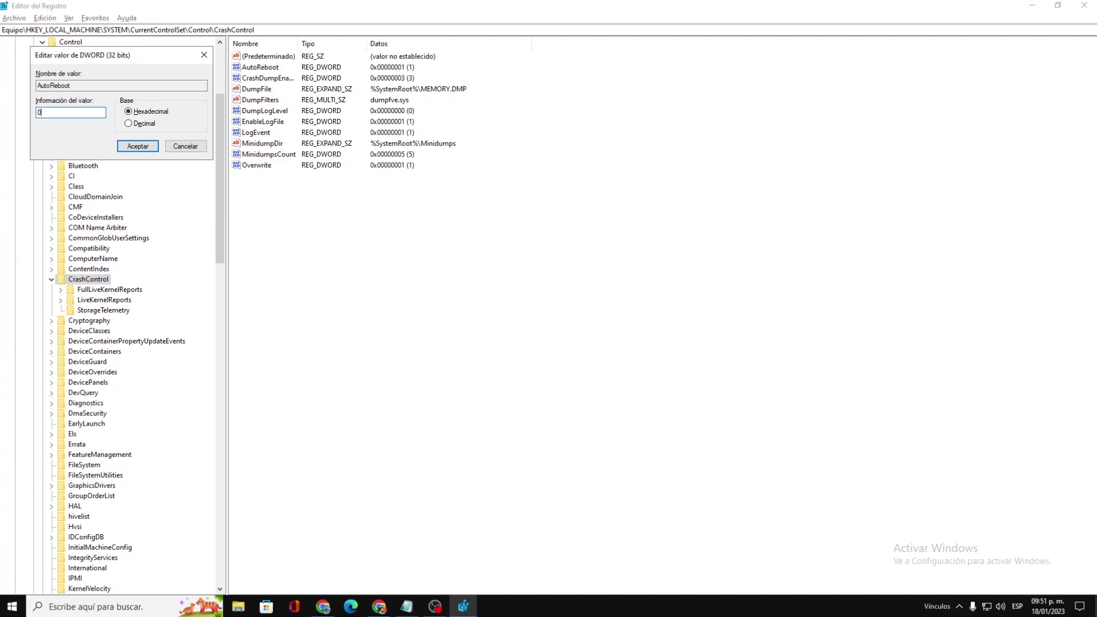
key("Return")
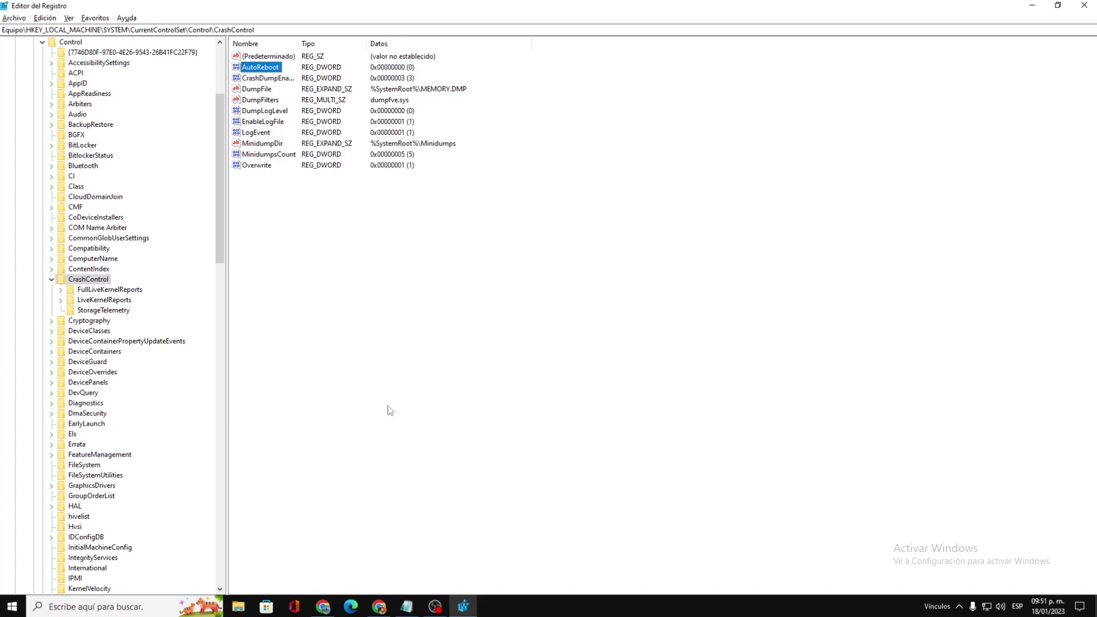
Copy the FileSystem path from the Notepad notes and go to HKEY_LOCAL_MACHINE\SYSTEM\CurrentControlSet\Control\FileSystem in the Registry Editor.
left_click(406, 606)
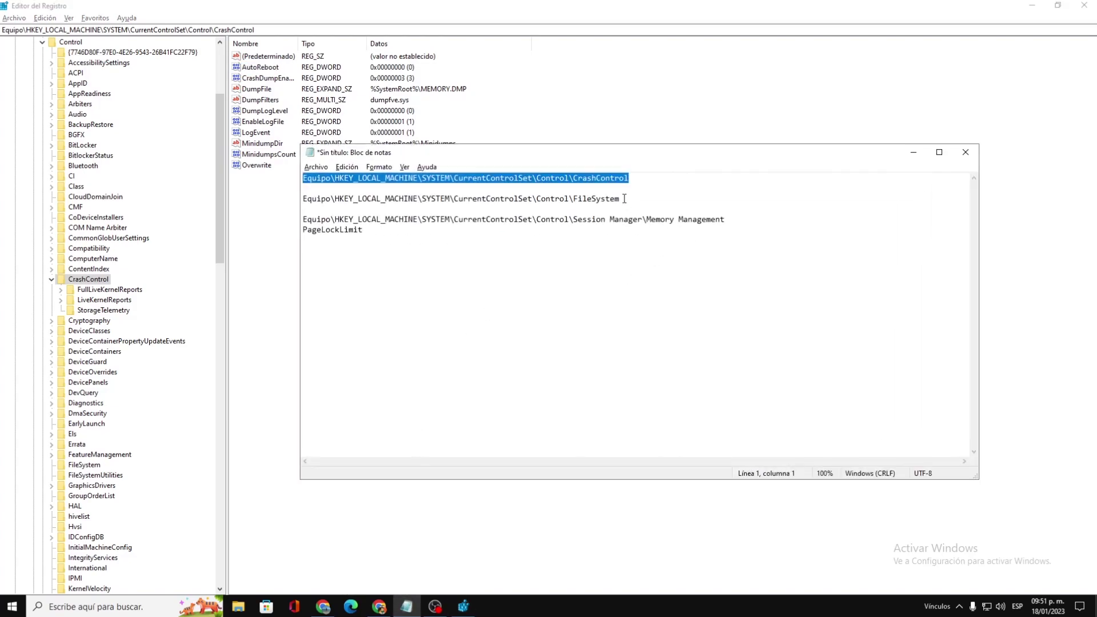
left_click_drag(624, 198, 263, 202)
key("ctrl+c")
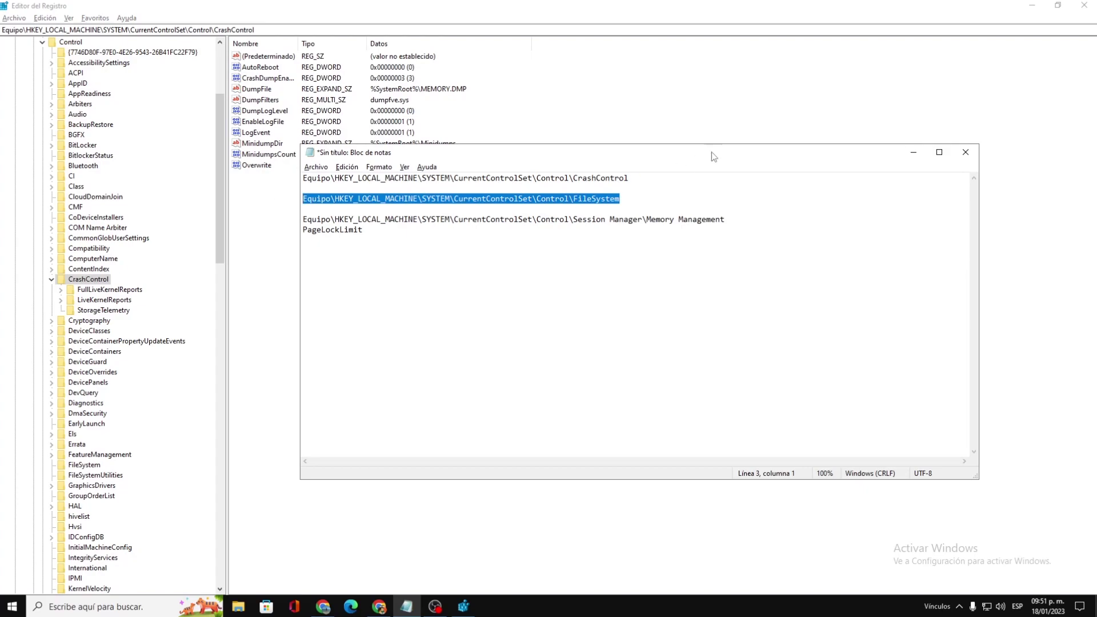
left_click(913, 152)
left_click_drag(366, 30, 2, 29)
key("ctrl+v")
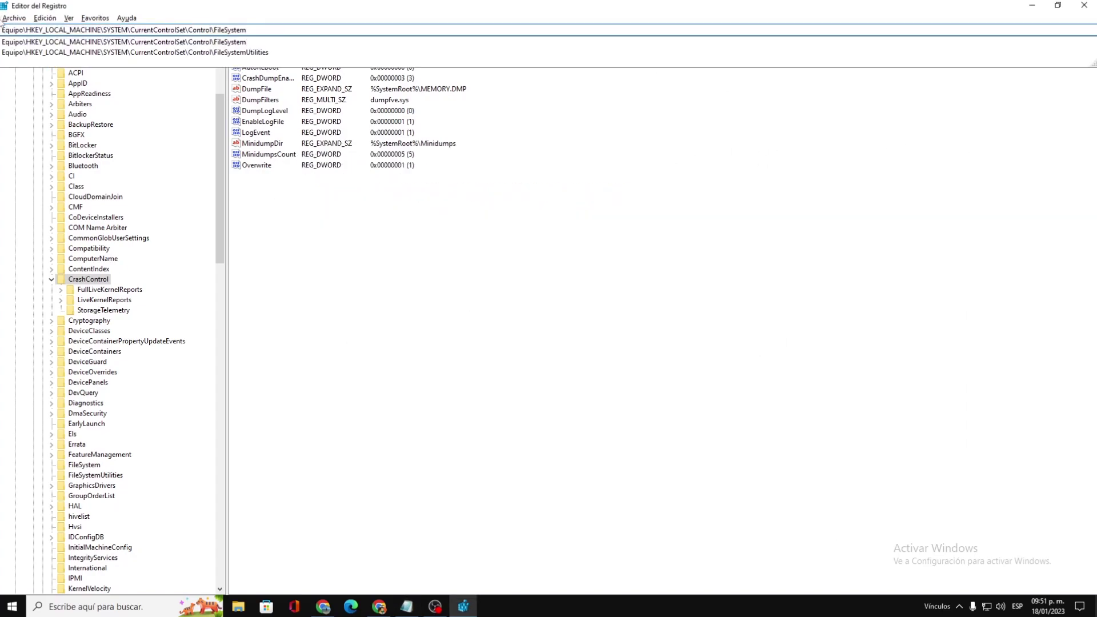
key("Return")
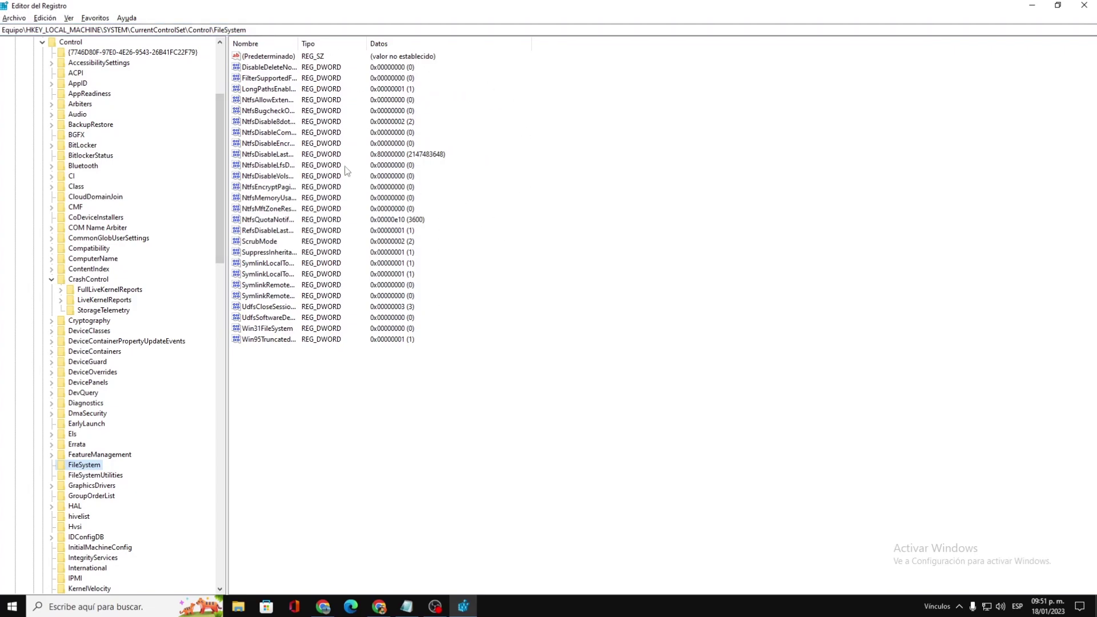
Set the NtfsDisableLastAccessUpdate value in the FileSystem key to 1.
double_click(266, 155)
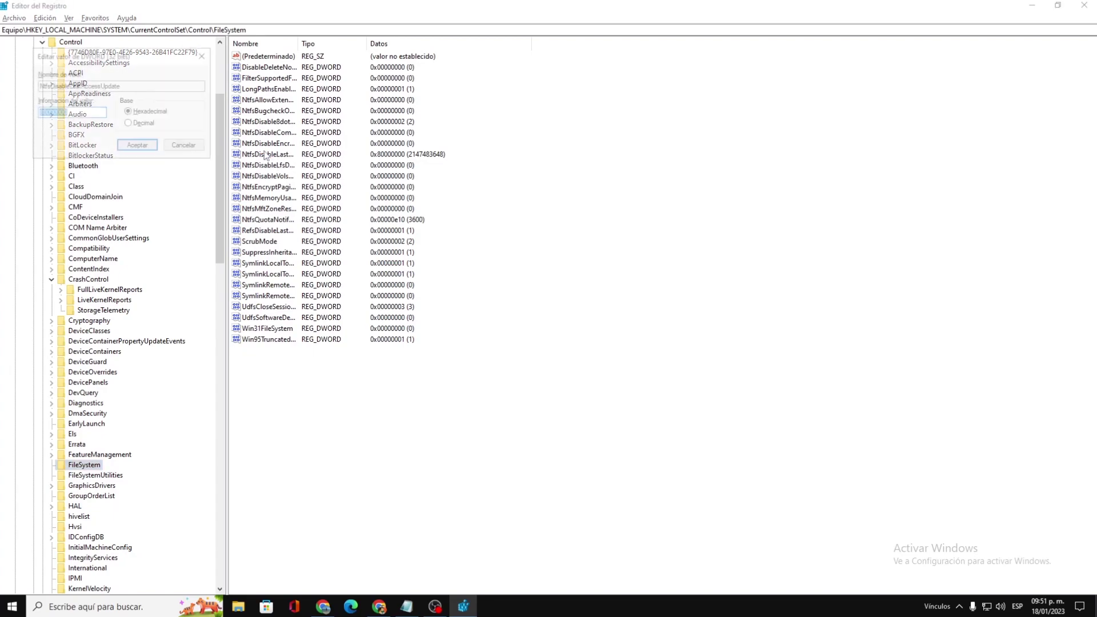
left_click_drag(129, 57, 560, 171)
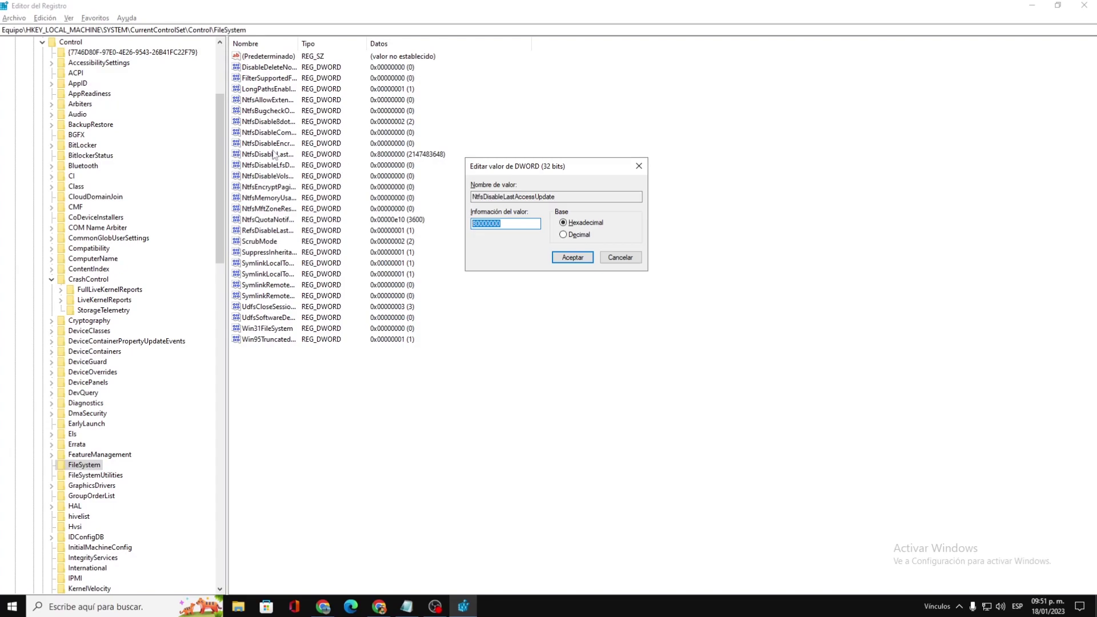
mouse_move(555, 197)
left_mouse_down()
mouse_move(472, 200)
mouse_move(569, 204)
left_mouse_up()
double_click(515, 222)
key("BackSpace")
type("1")
left_click(573, 258)
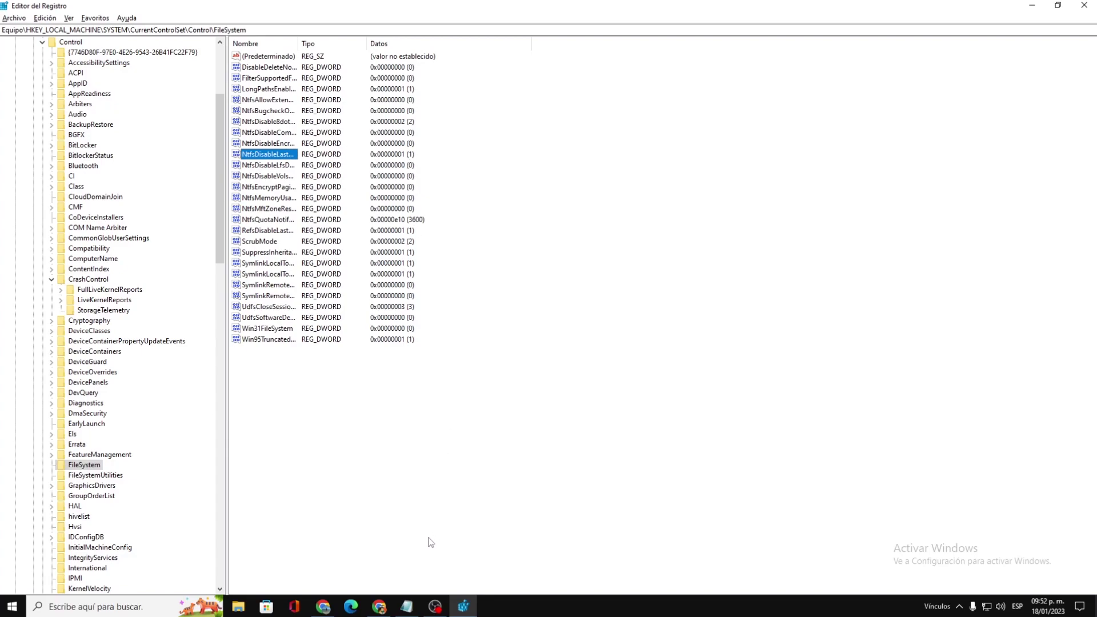
Copy the Memory Management path from the Notepad notes and go to HKEY_LOCAL_MACHINE\SYSTEM\CurrentControlSet\Control\Session Manager\Memory Management in the Registry Editor.
left_click(406, 606)
left_click_drag(741, 224, 303, 219)
key("ctrl+c")
left_click(699, 219)
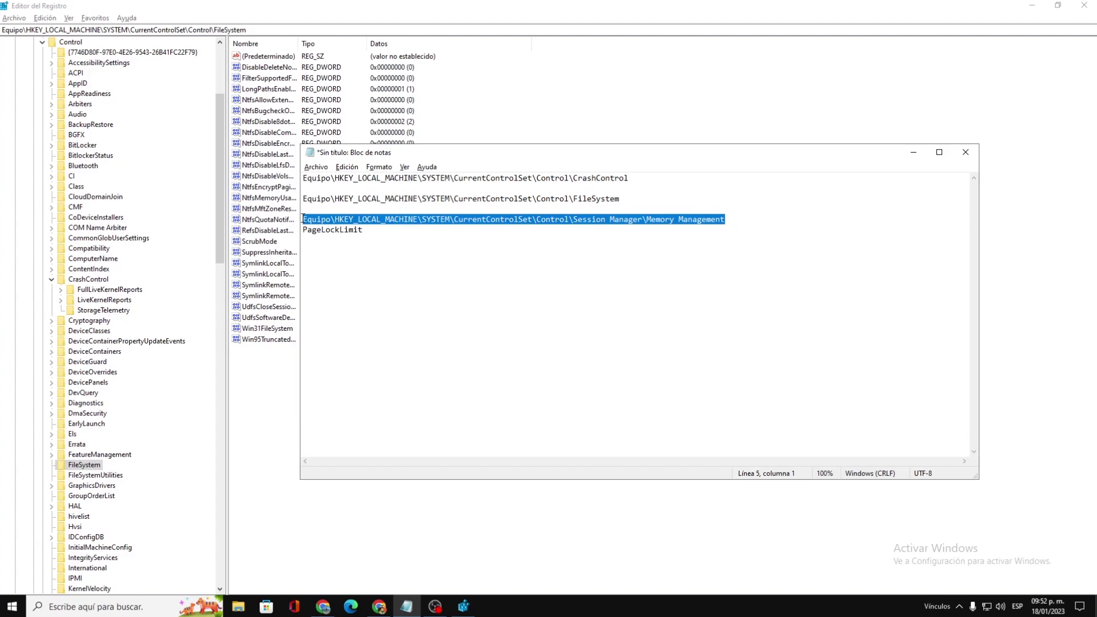
left_click(914, 152)
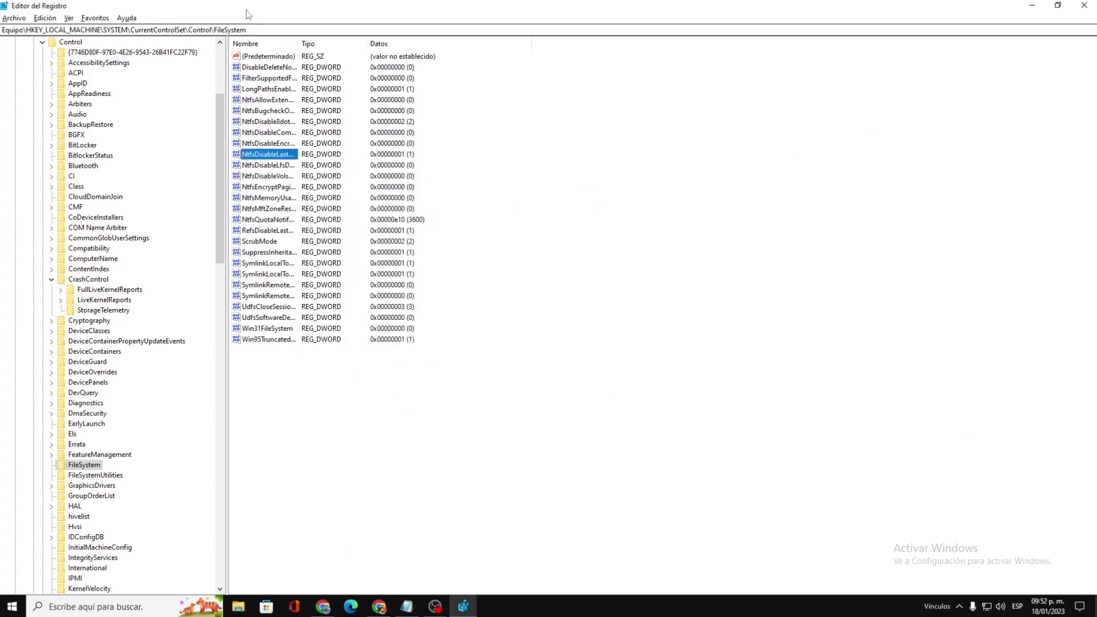
left_click(3, 30)
key("ctrl+v")
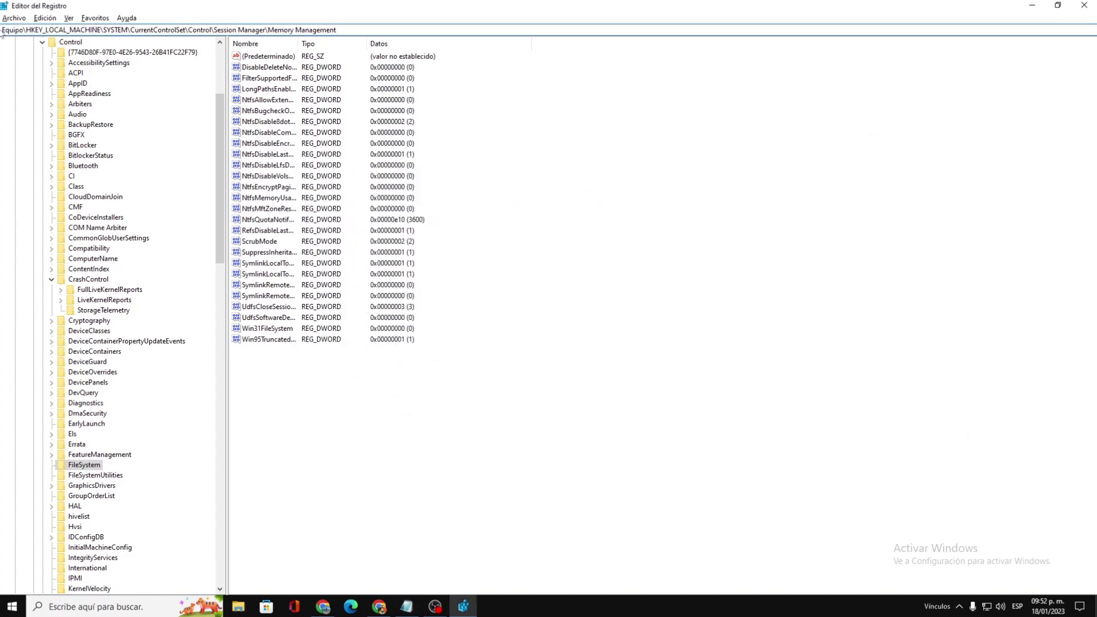
key("Return")
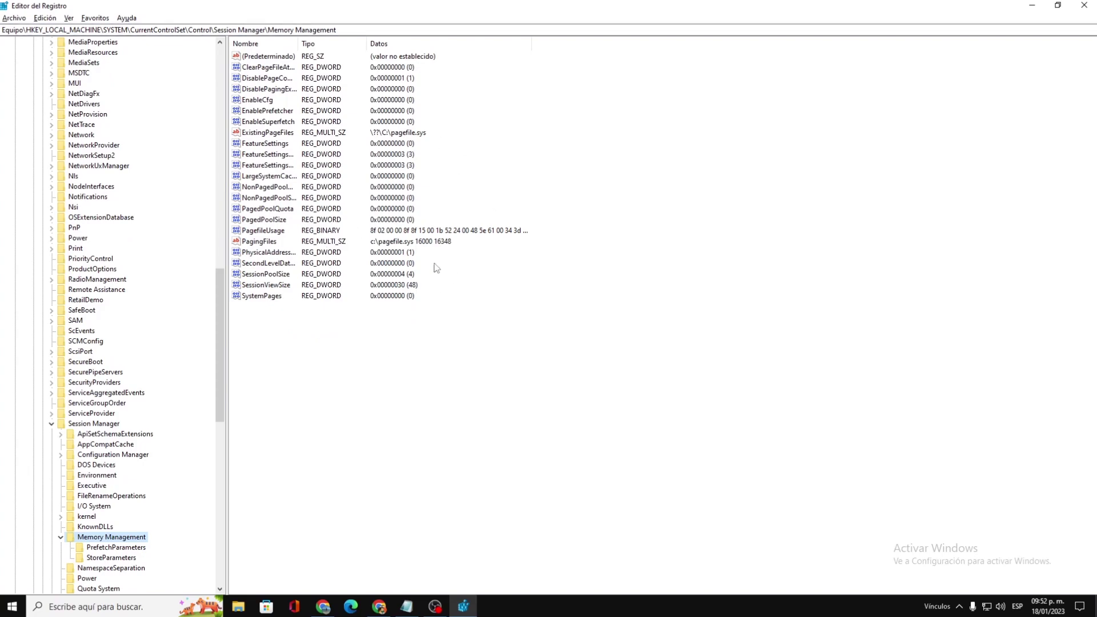
Look up the PageLockLimit value name in the Notepad notes.
left_click(406, 607)
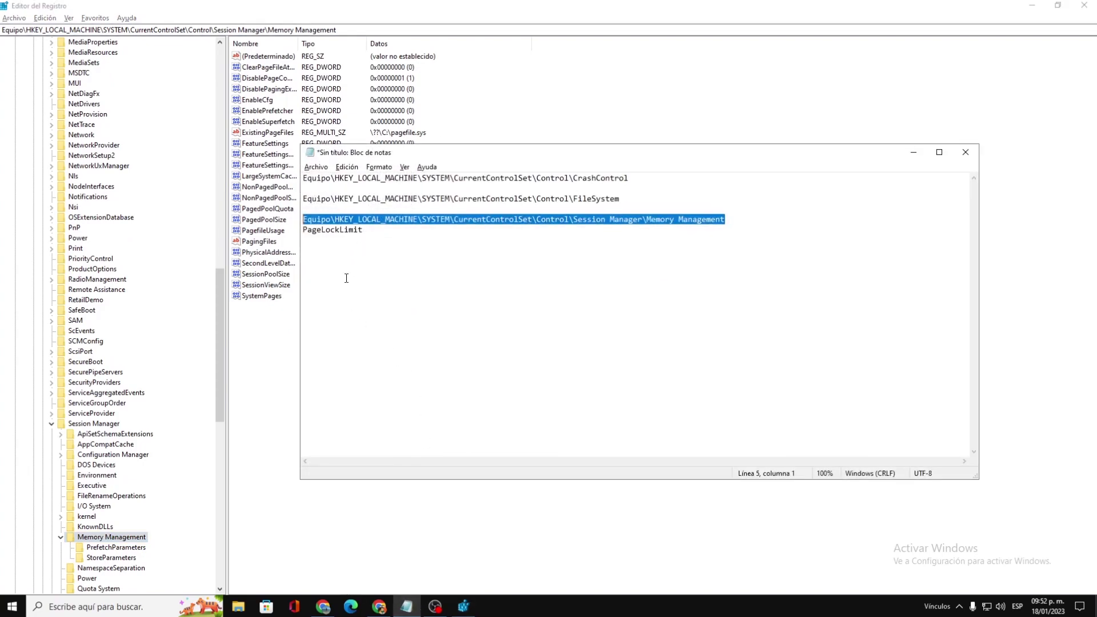
left_click_drag(377, 231, 301, 230)
left_click(373, 231)
key("Return")
left_click(913, 152)
Create a new 32-bit DWORD value in the Memory Management key.
right_click(343, 399)
mouse_move(372, 409)
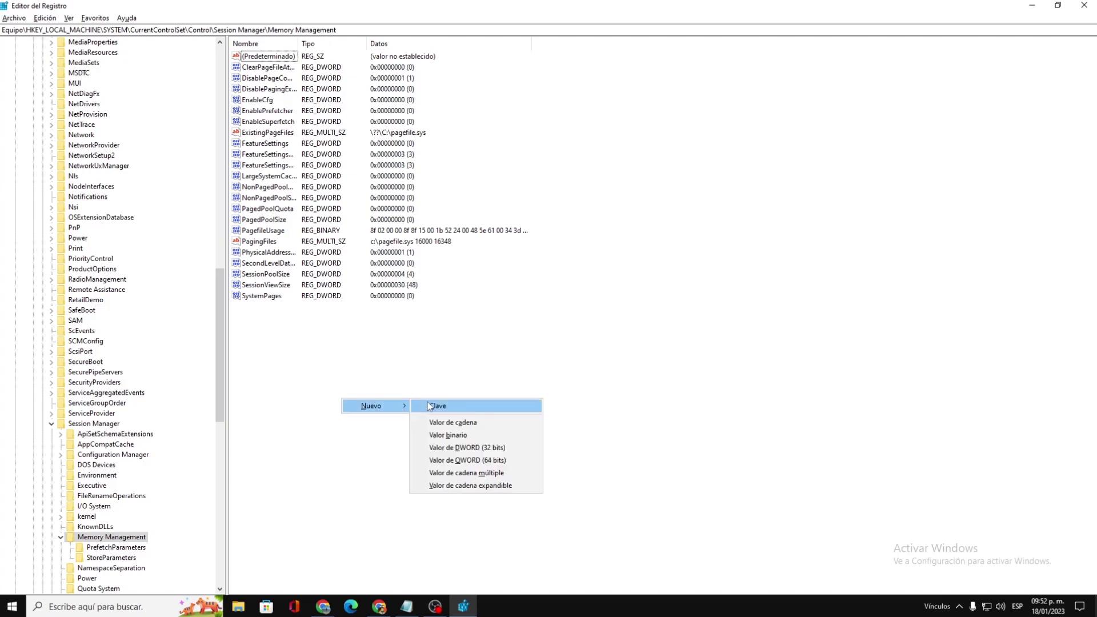
left_click(503, 449)
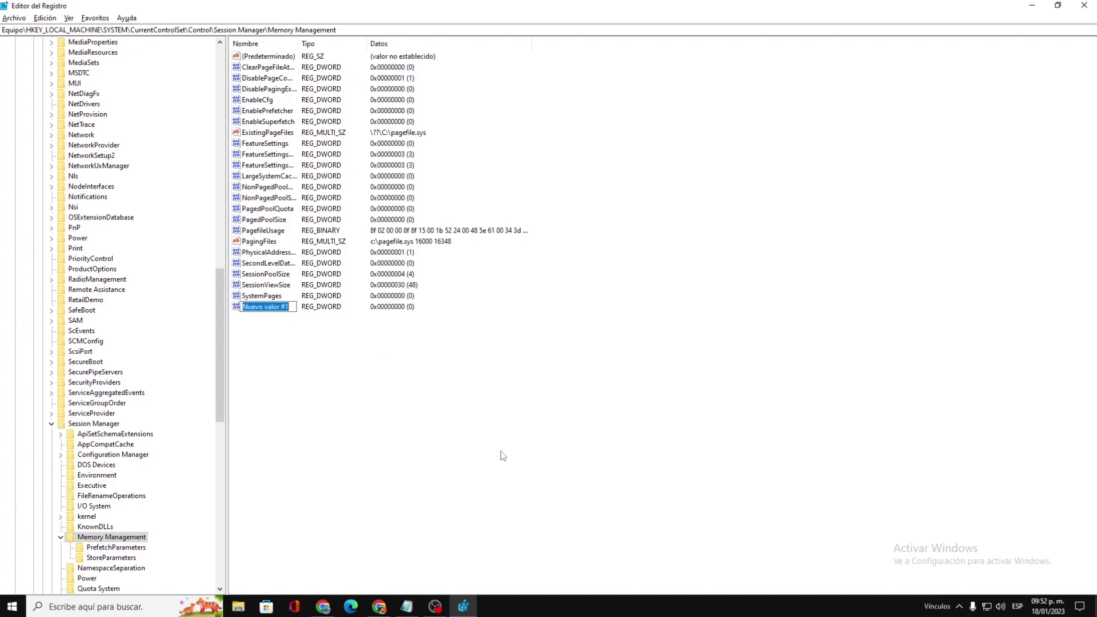
Copy the name PageLockLimit from the Notepad notes and rename the new DWORD value to it.
left_click(407, 606)
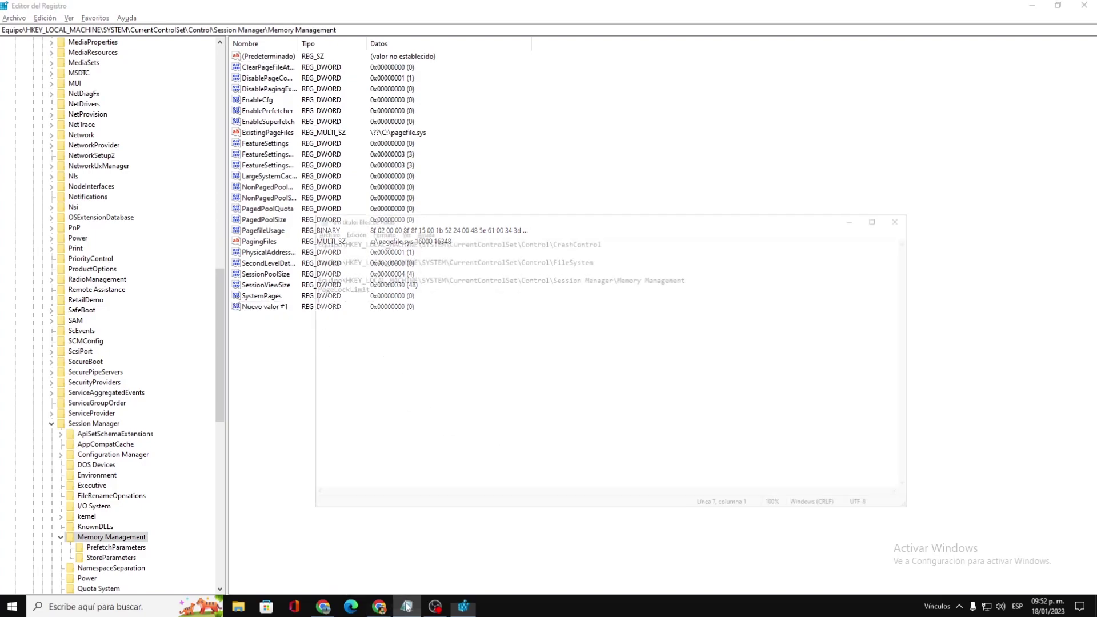
left_click_drag(363, 230, 304, 232)
key("ctrl+c")
left_click(304, 232)
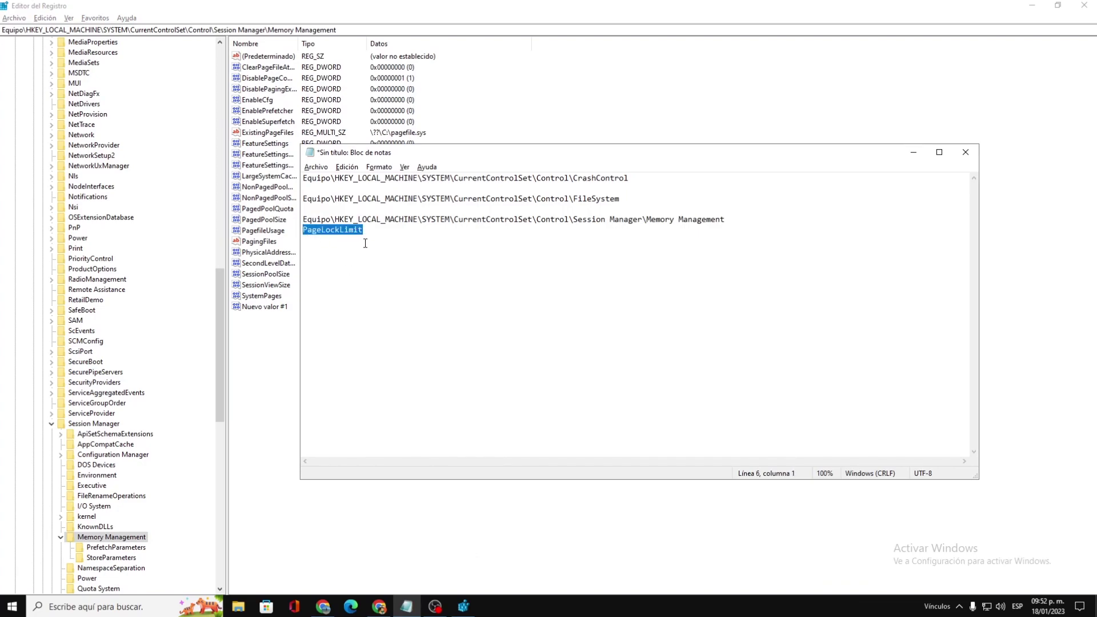
left_click(913, 152)
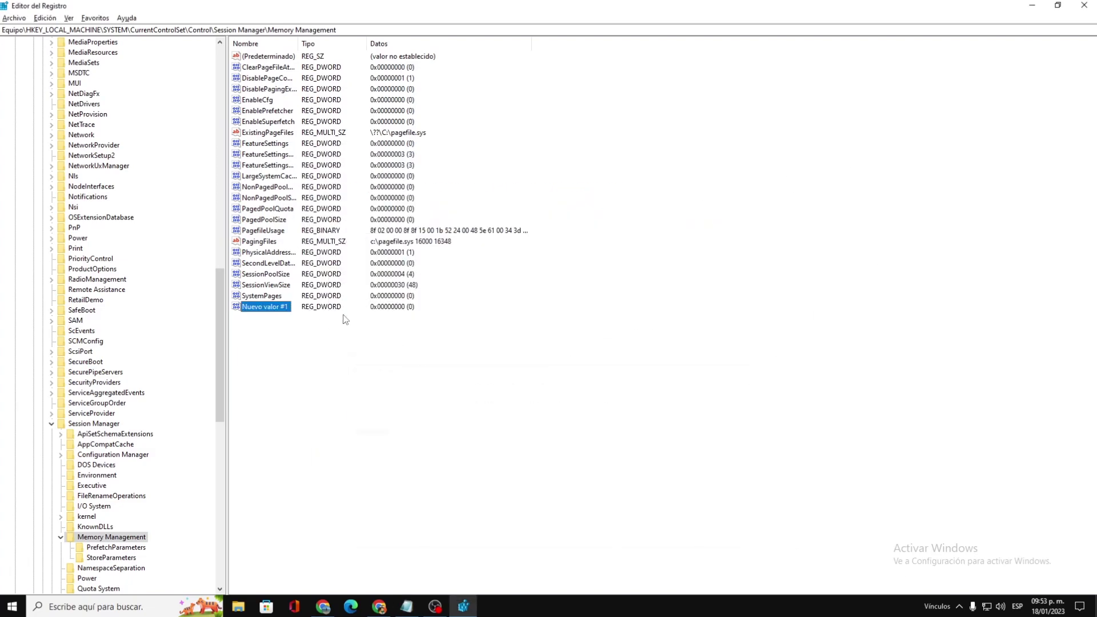
right_click(281, 309)
left_click(318, 357)
key("ctrl+v")
key("Return")
Set the value data of the PageLockLimit DWORD to 1 and close the Registry Editor.
double_click(278, 310)
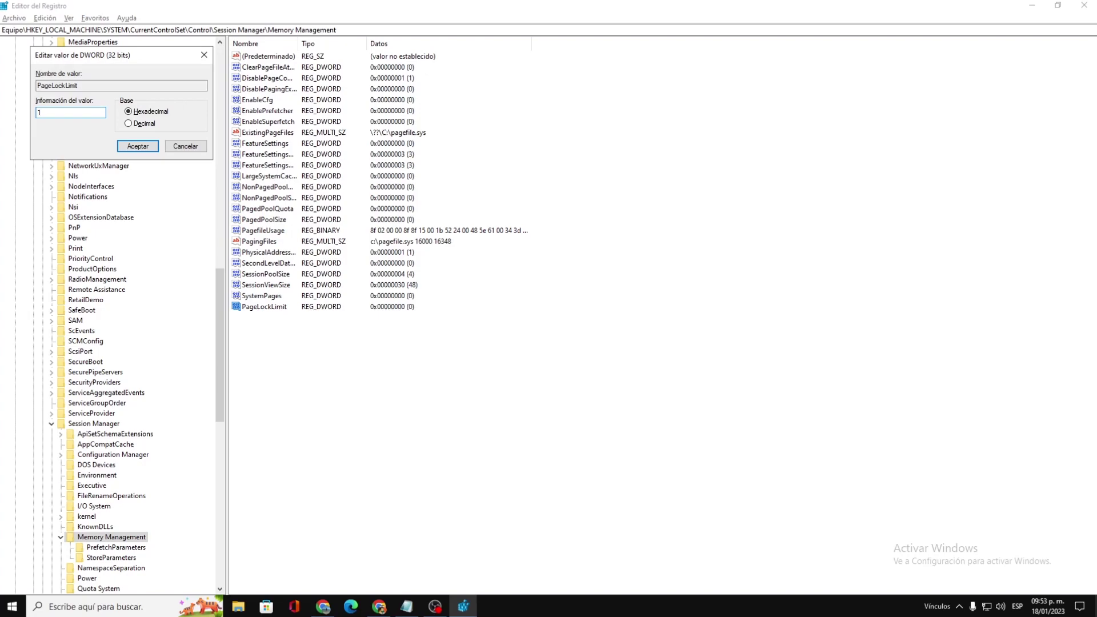
key("Return")
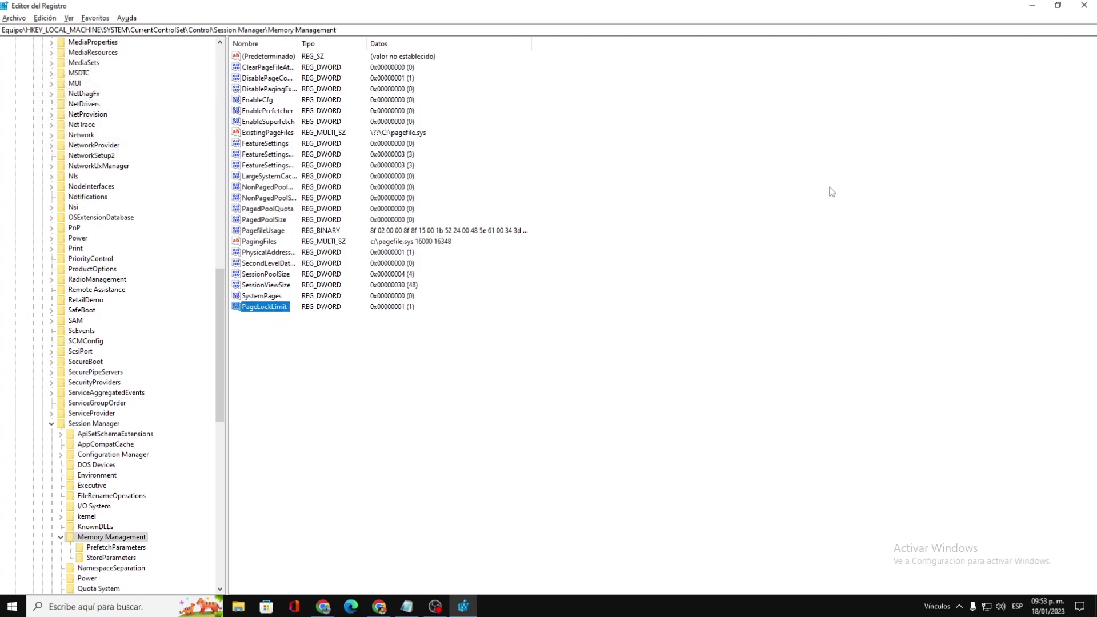
left_click(1077, 11)
left_click_drag(637, 284, 770, 409)
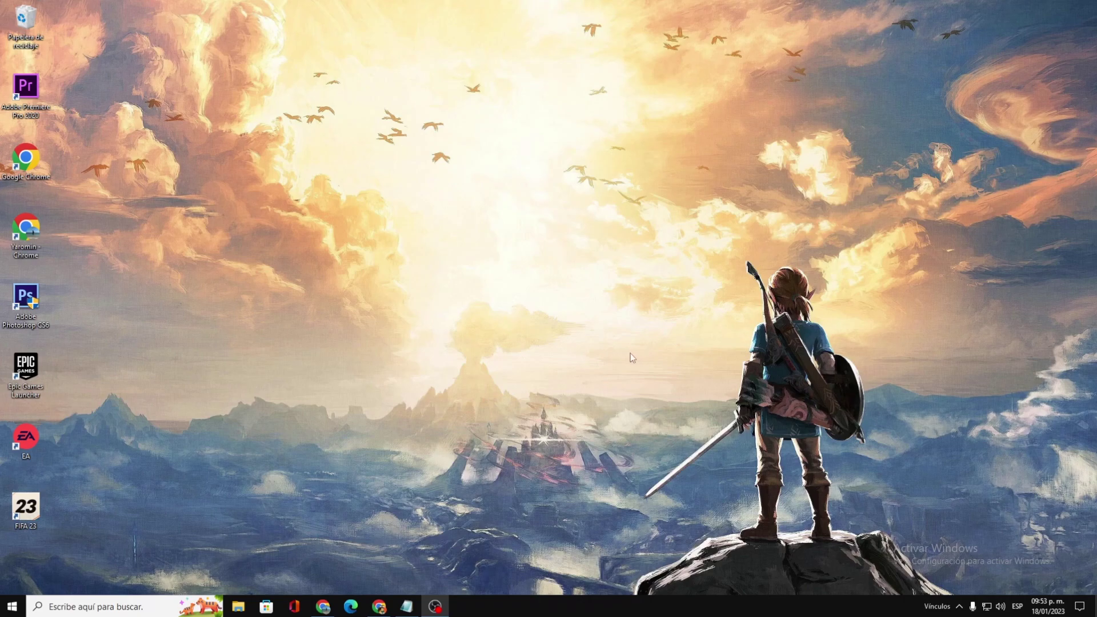
Open the Windows prefetch folder with the Run command prefetch and move its window lower on the desktop.
key("super+r")
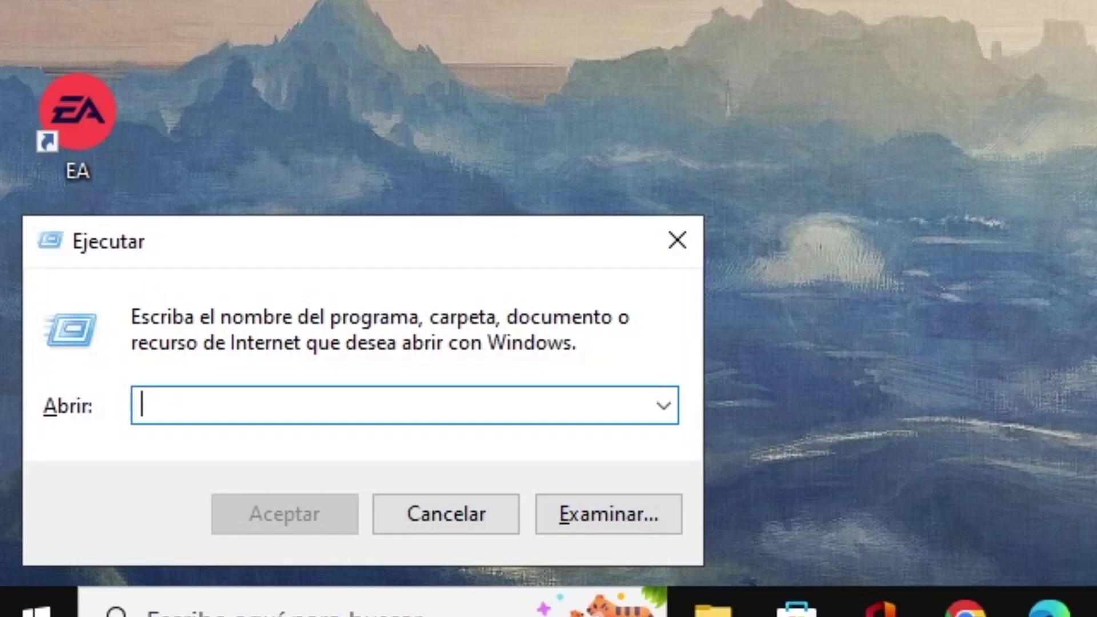
type("prefetch")
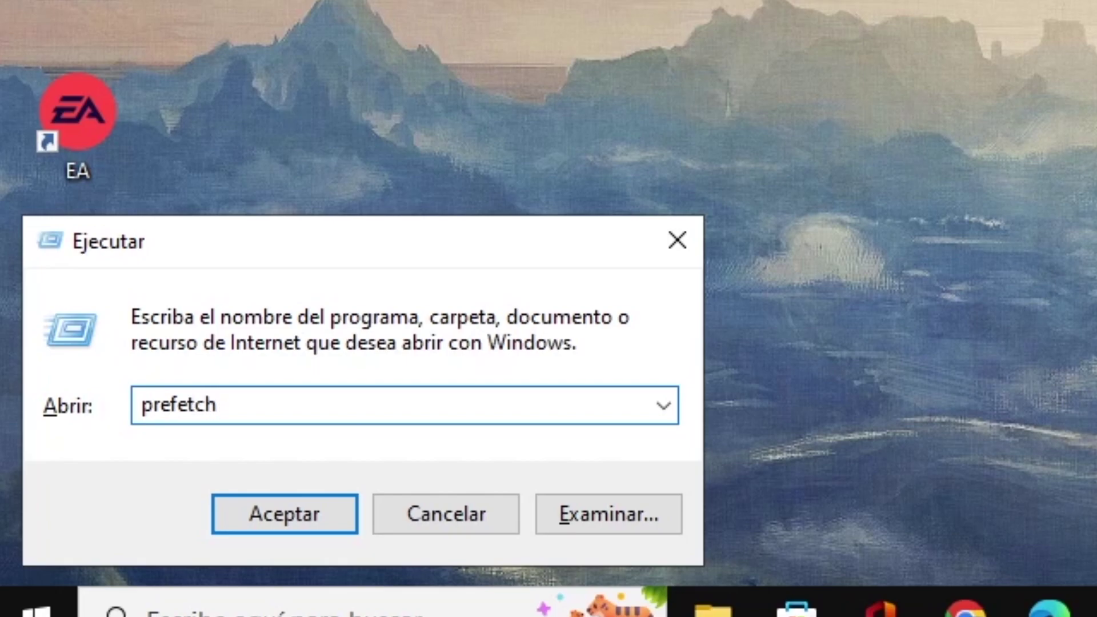
key("Return")
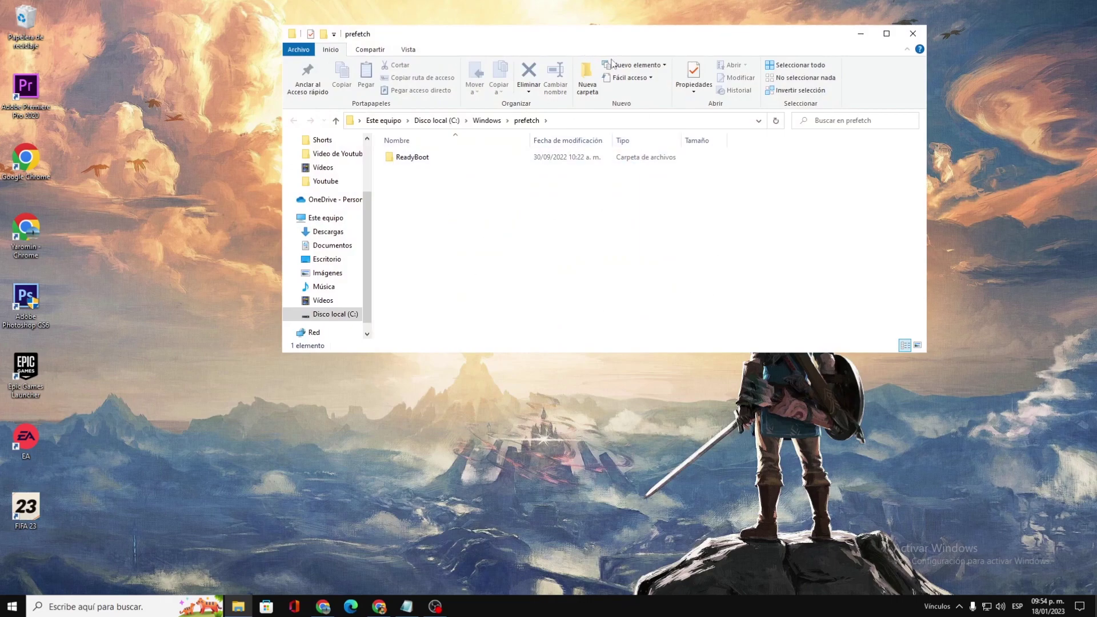
left_click_drag(597, 37, 581, 132)
Delete the ReadyBoot folder from the prefetch folder and close the window.
left_click_drag(416, 331, 519, 250)
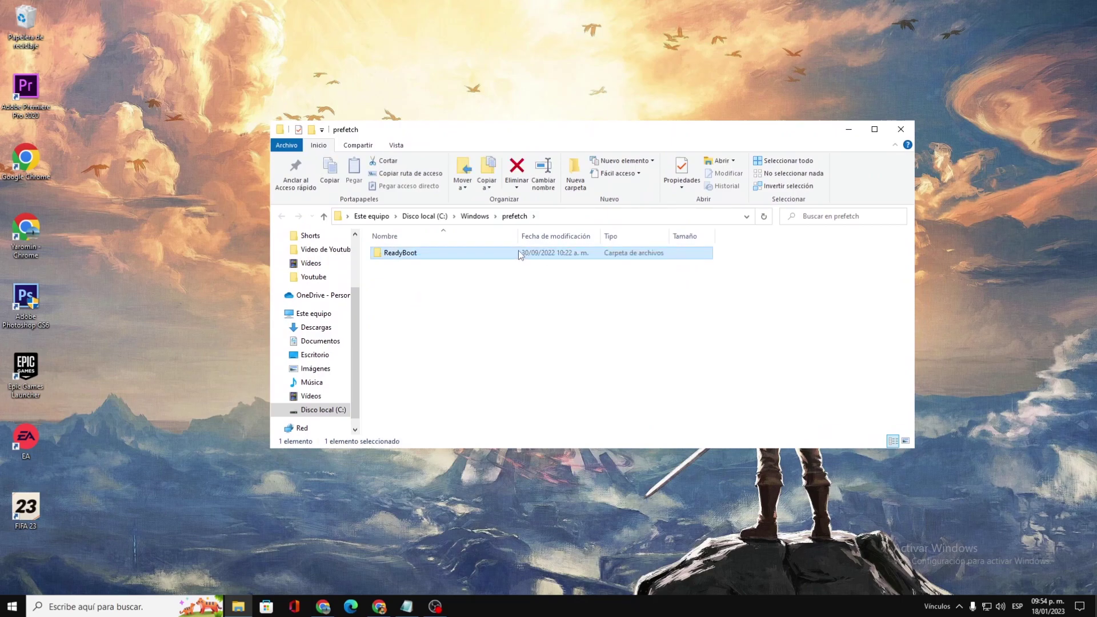
right_click(514, 250)
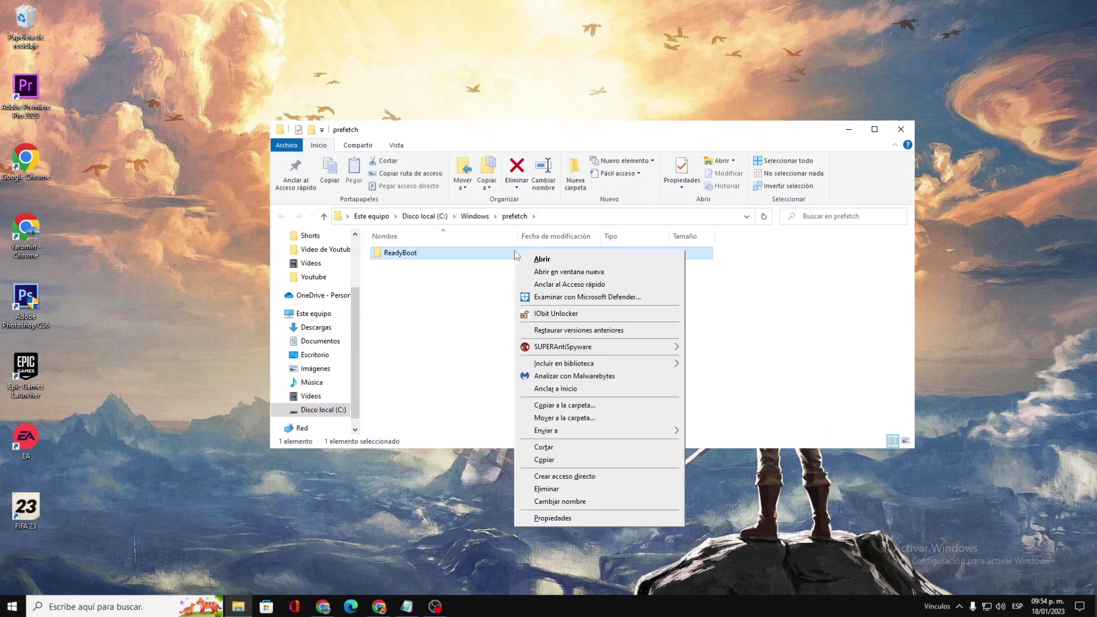
left_click(539, 488)
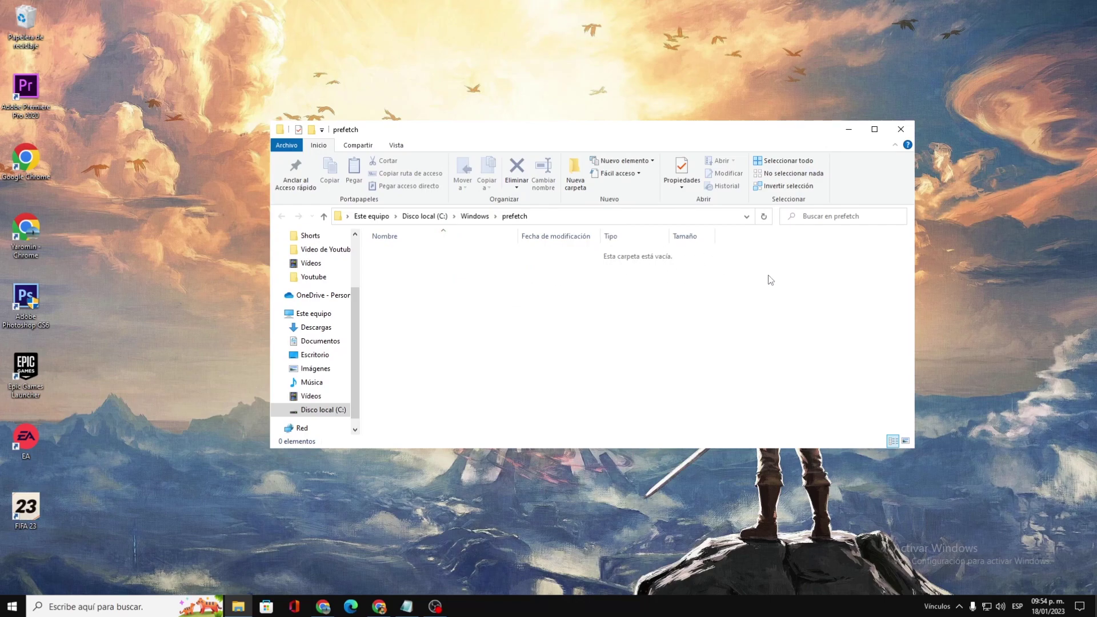
left_click(913, 130)
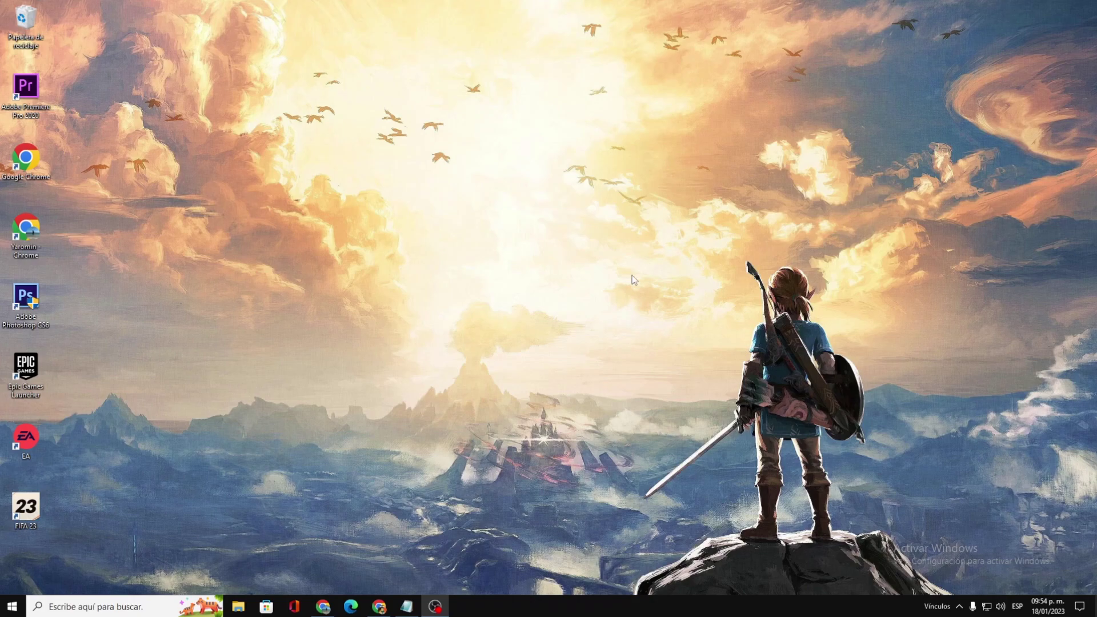
Open the Windows Temp folder with the Run command temp.
key("super+r")
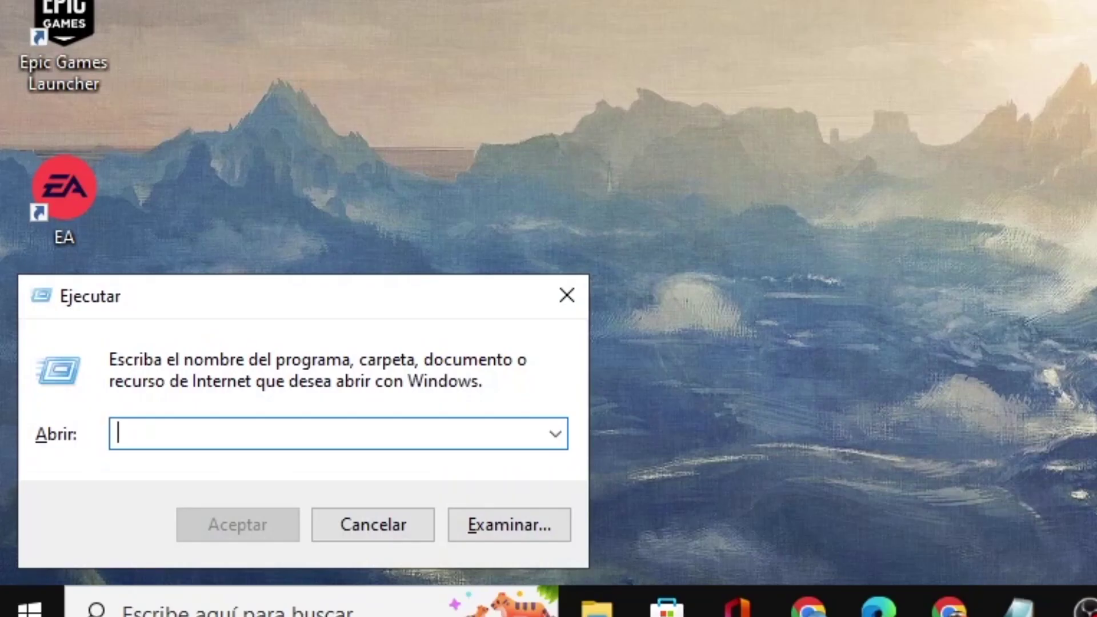
type("temp")
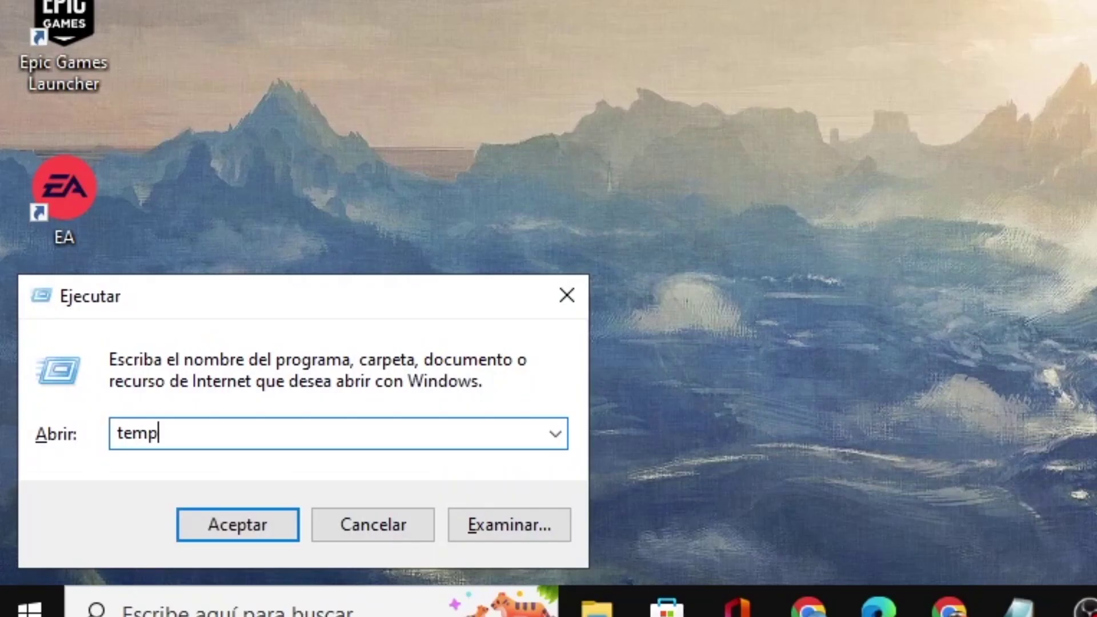
key("Return")
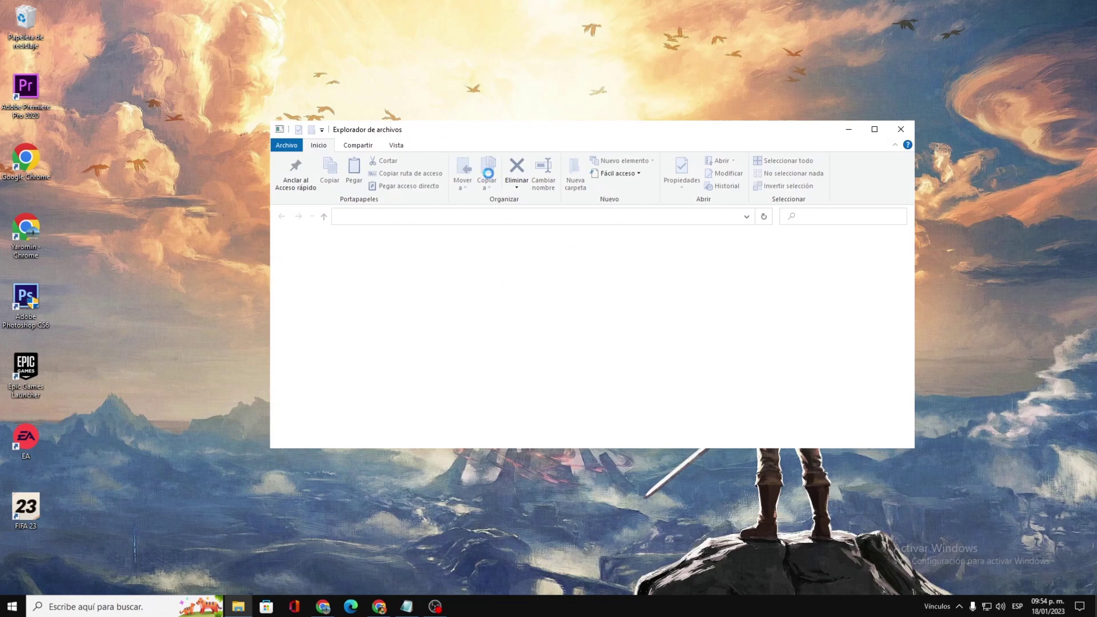
left_click_drag(834, 245, 571, 469)
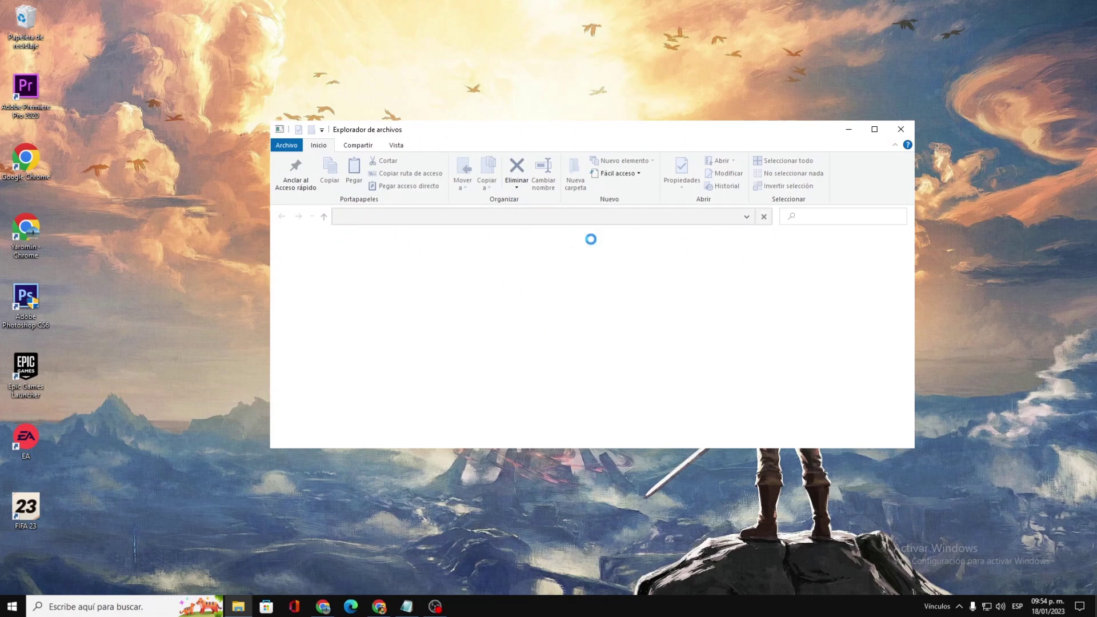
Select the bulk of the items in the Windows Temp folder and delete them, skipping the ones in use.
left_click_drag(531, 587, 510, 613)
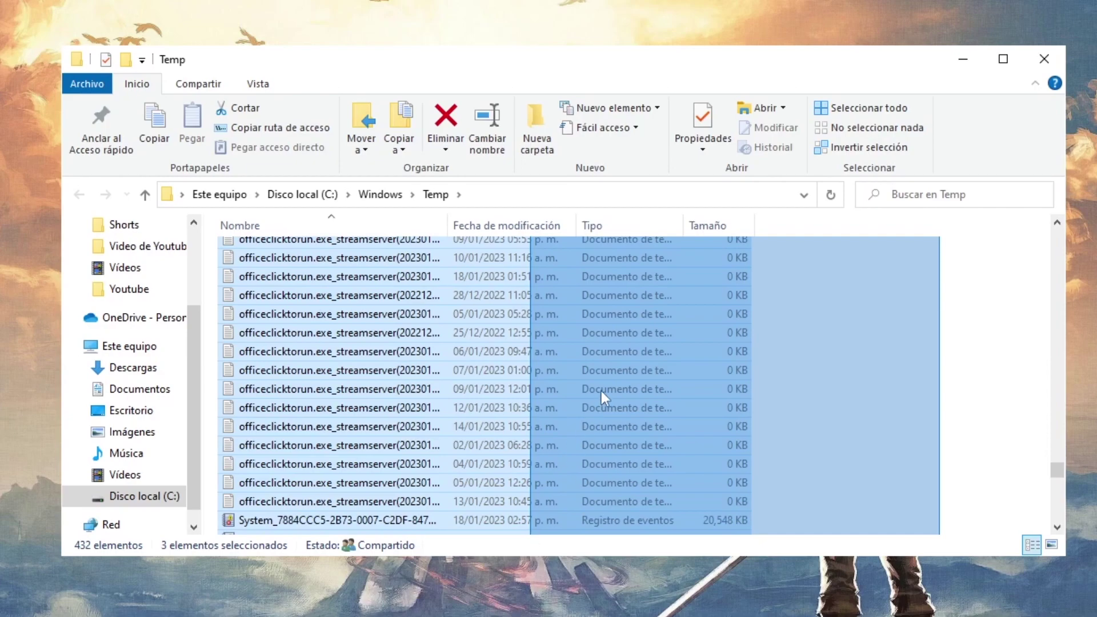
left_click_drag(658, 369, 657, 389)
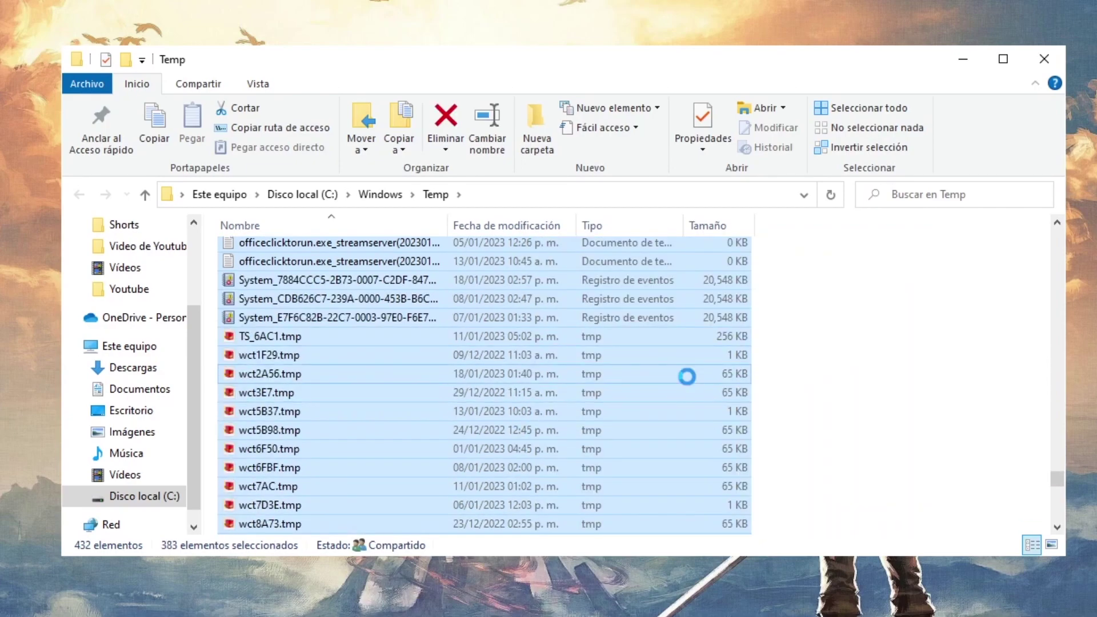
right_click(686, 378)
left_click(937, 303)
key("Delete")
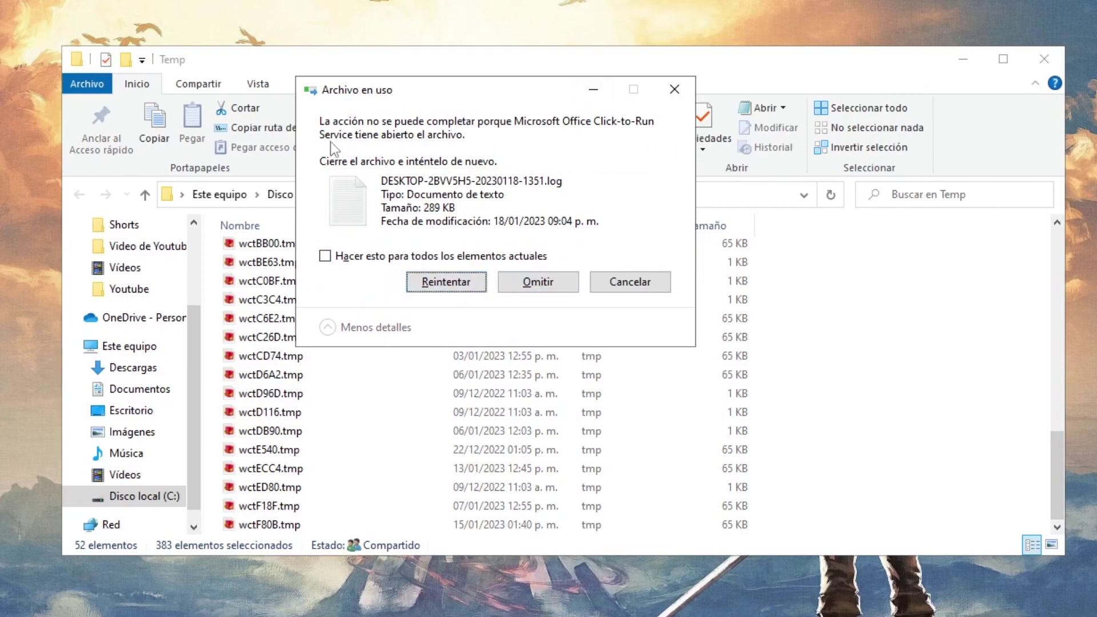
left_click(550, 289)
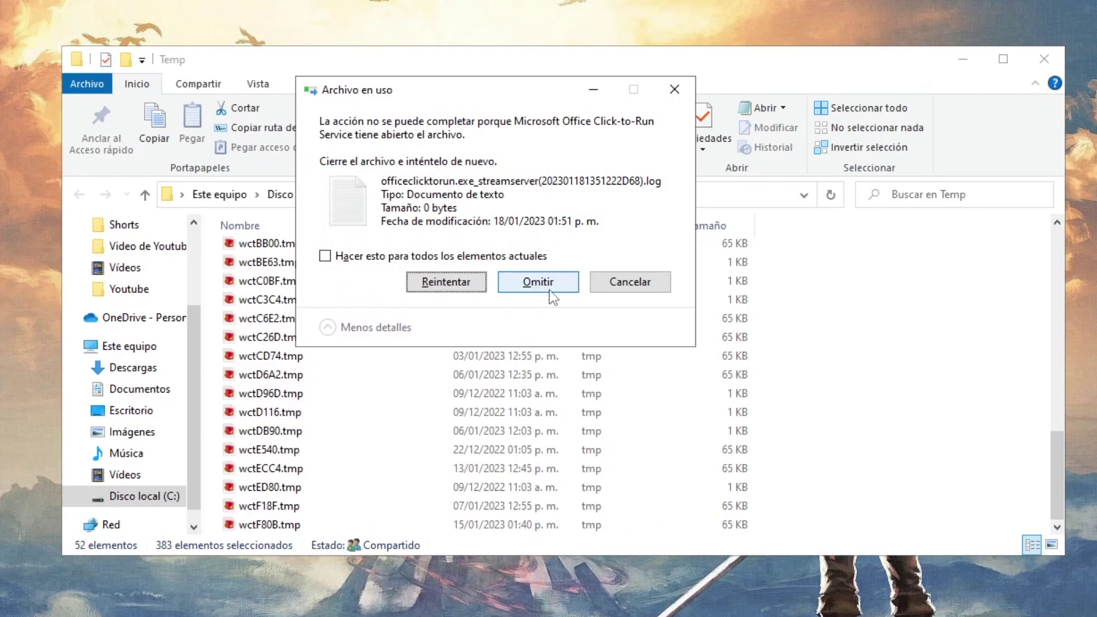
left_click(546, 291)
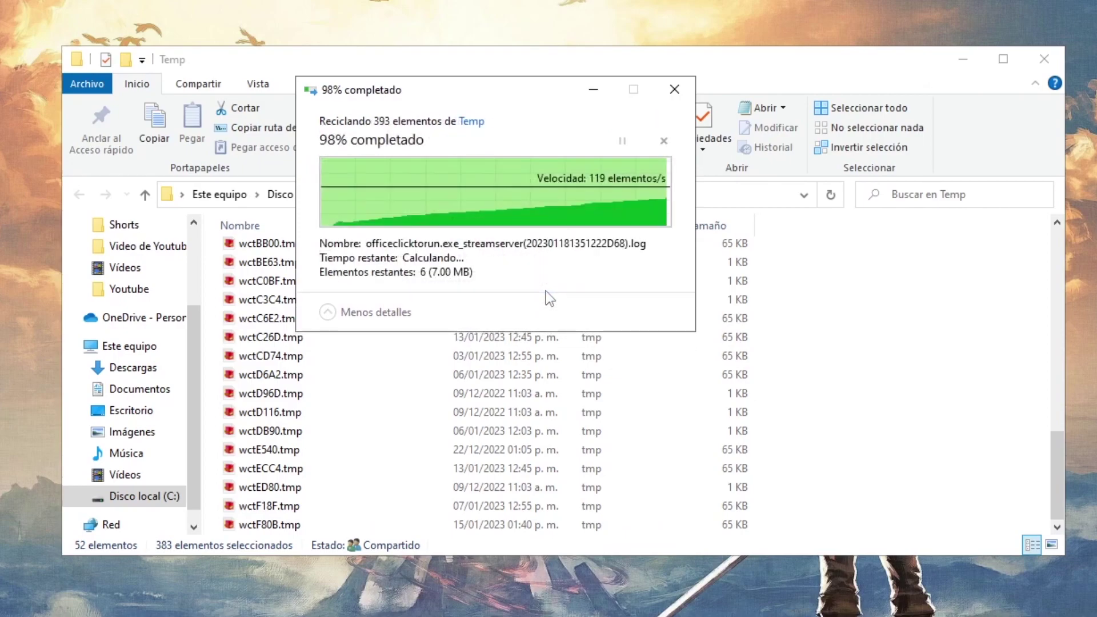
left_click(552, 255)
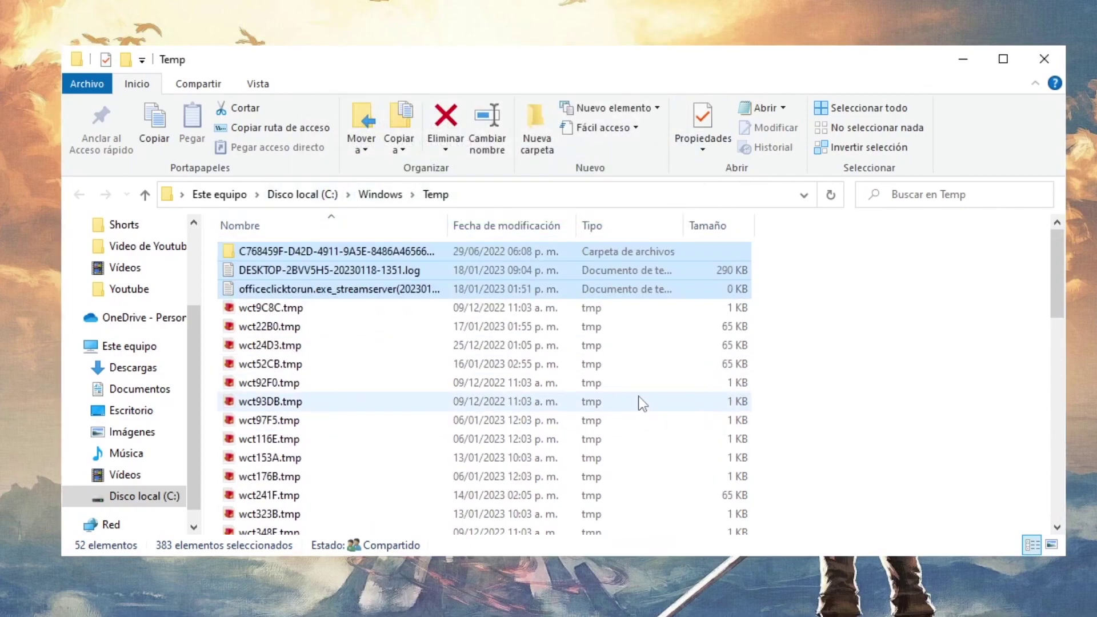
Delete the remaining wct .tmp files from the Windows Temp folder and close the window.
left_click_drag(860, 244, 620, 420)
left_click_drag(820, 245, 700, 294)
left_click_drag(846, 305, 674, 470)
right_click(675, 469)
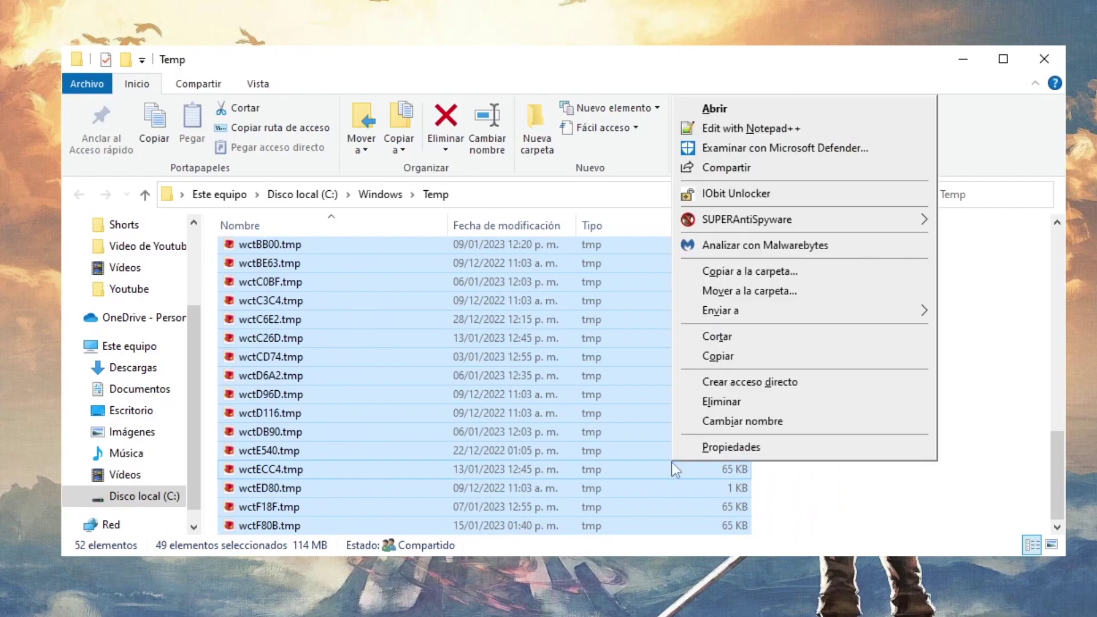
left_click(706, 406)
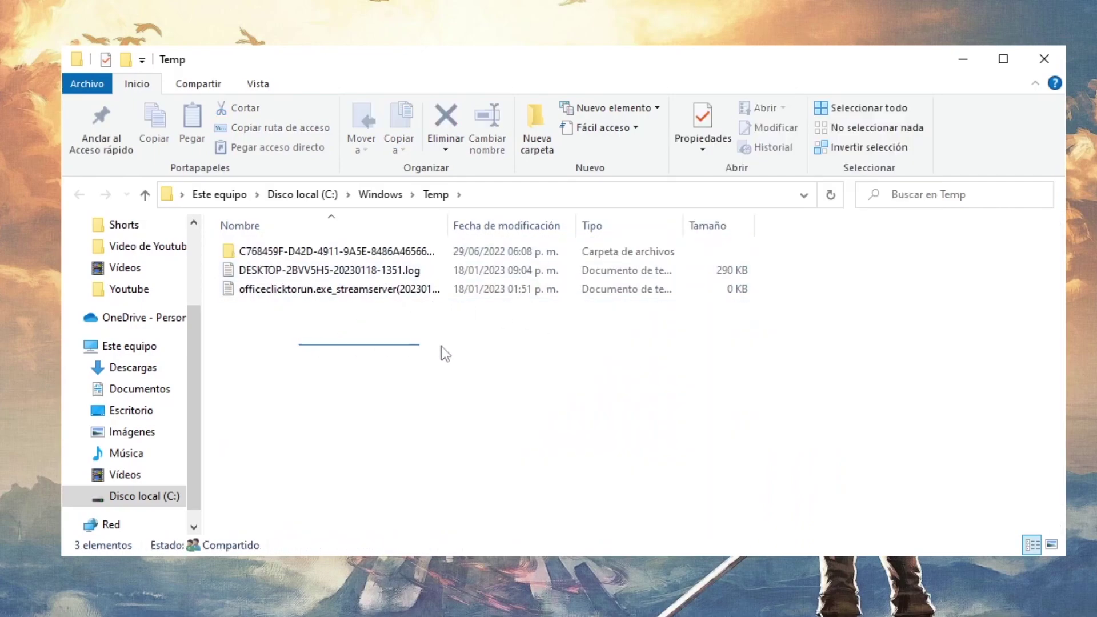
left_click_drag(300, 485, 652, 334)
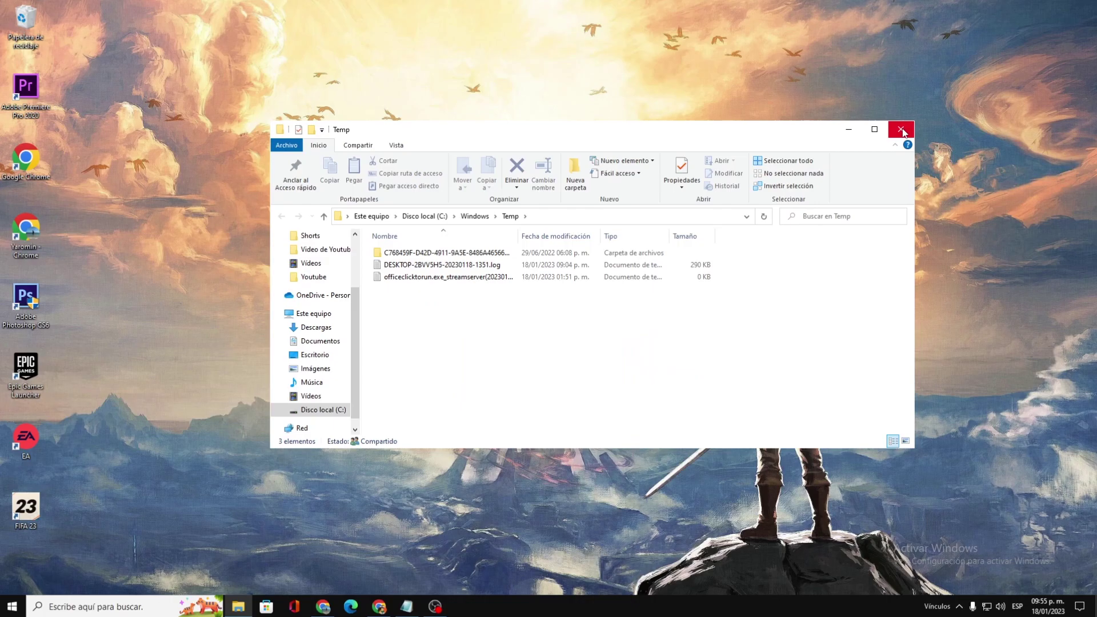
left_click(1044, 58)
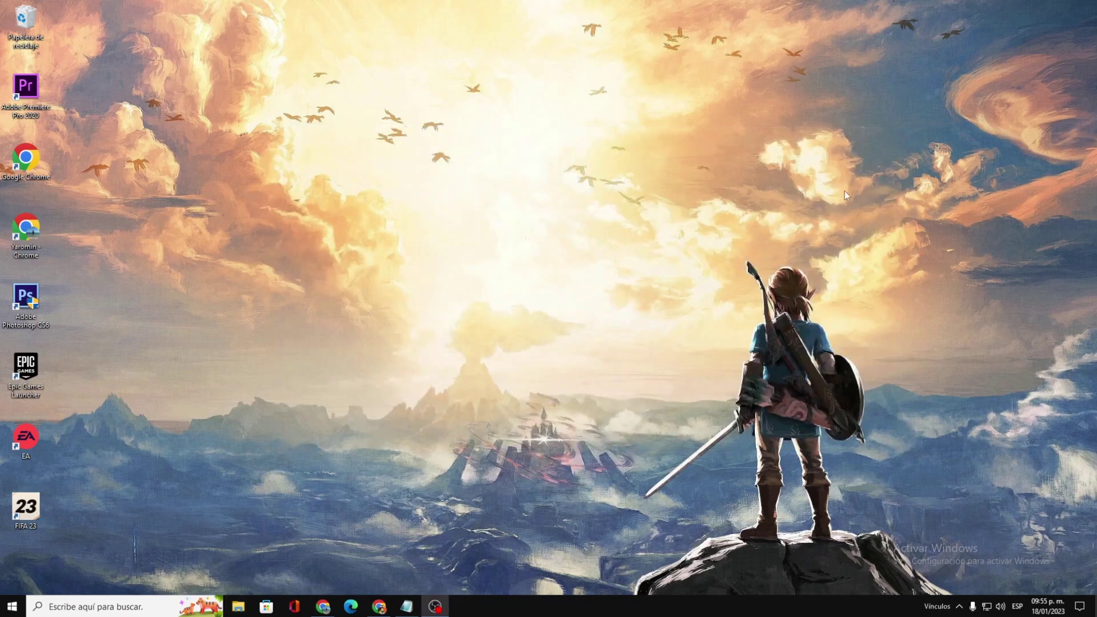
Open the user profile's AppData\Local\Temp folder with the Run command %temp%.
key("super+r")
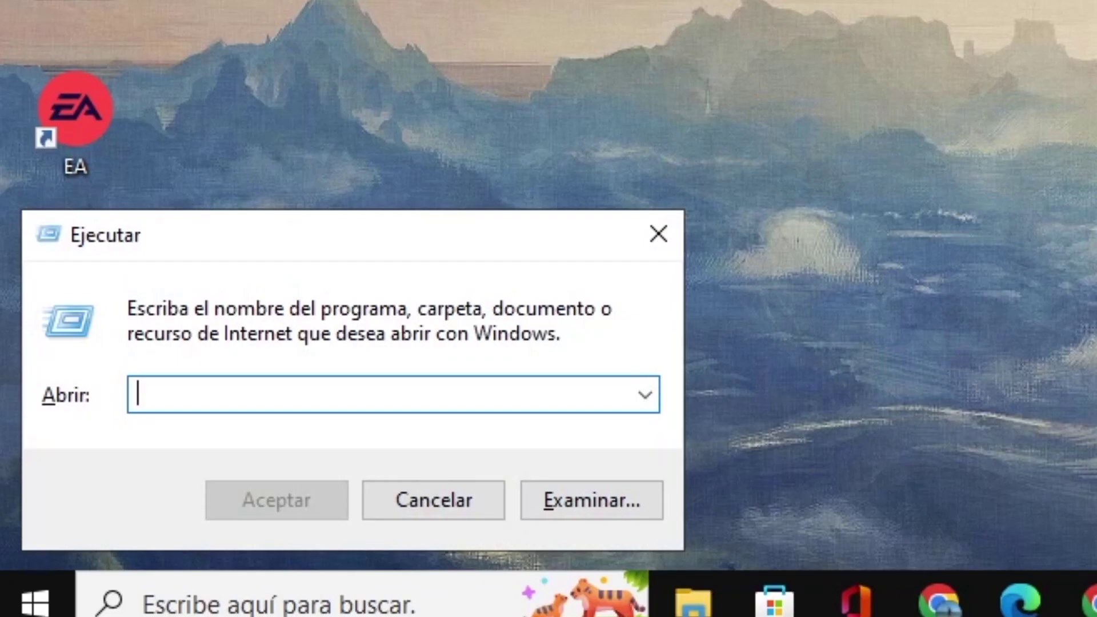
type("%temp")
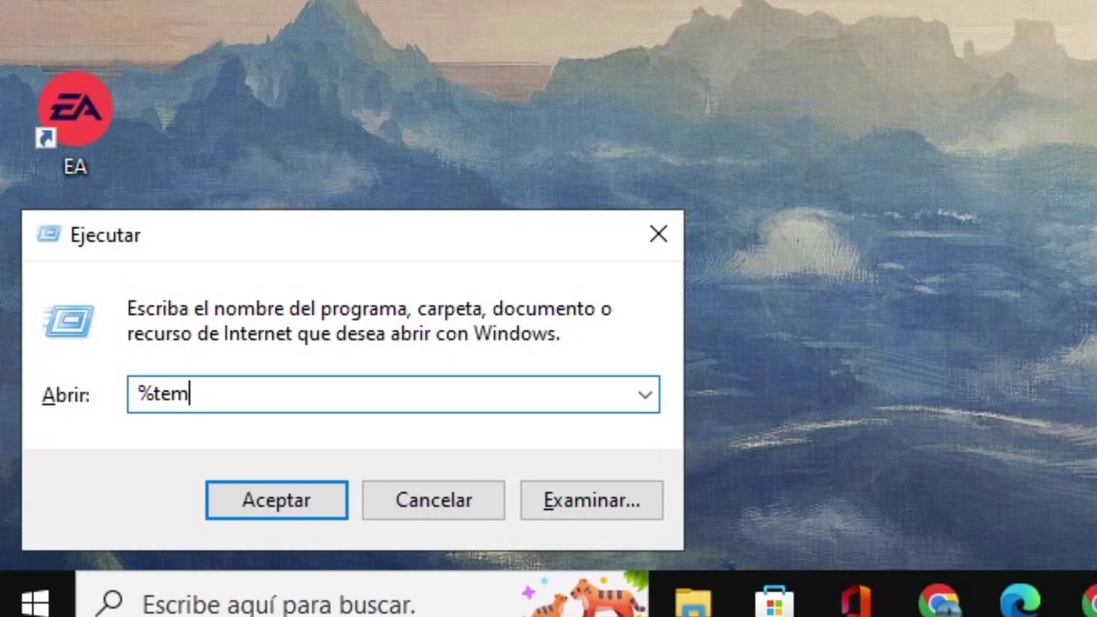
type("%")
key("Return")
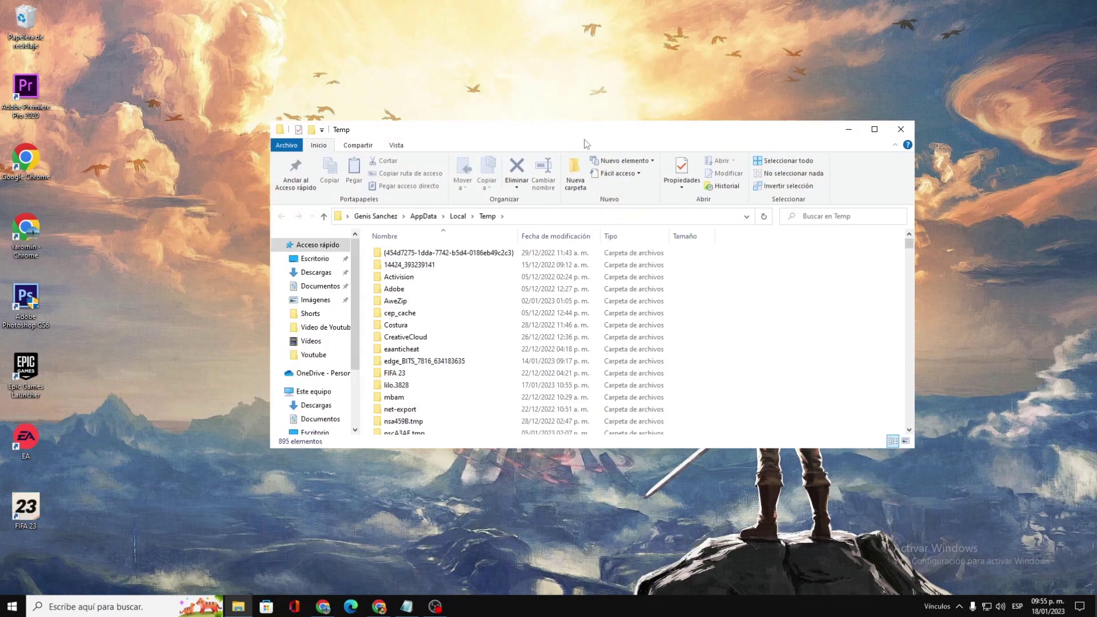
Select all items in the AppData\Local\Temp folder and delete them, skipping those that cannot be removed.
left_click_drag(767, 260, 751, 367)
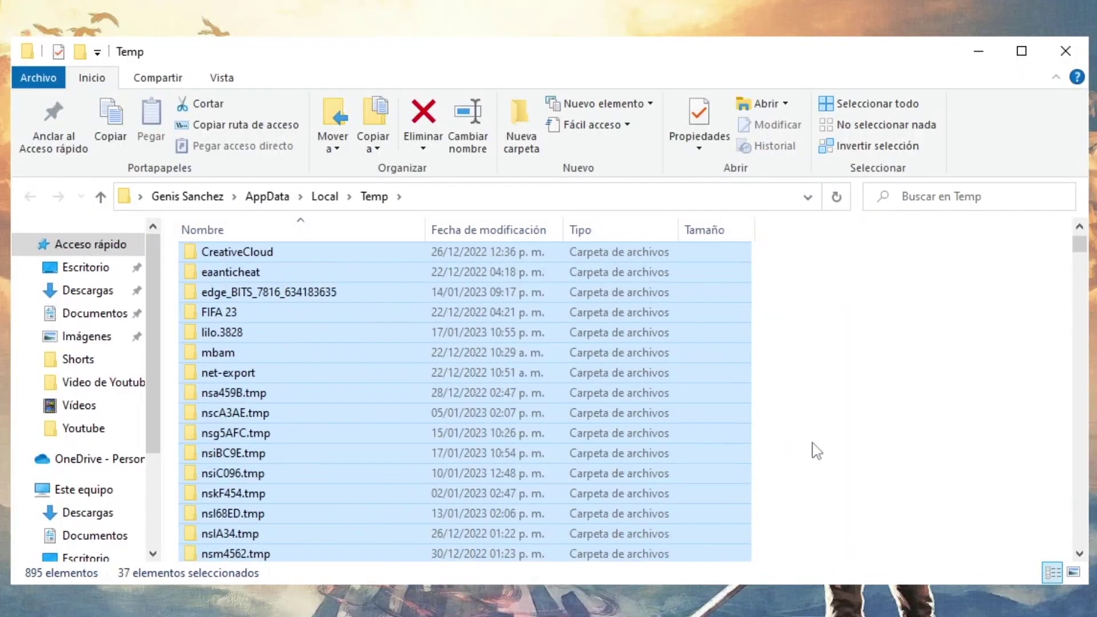
scroll(750, 367, "up", 5)
left_click_drag(857, 252, 502, 569)
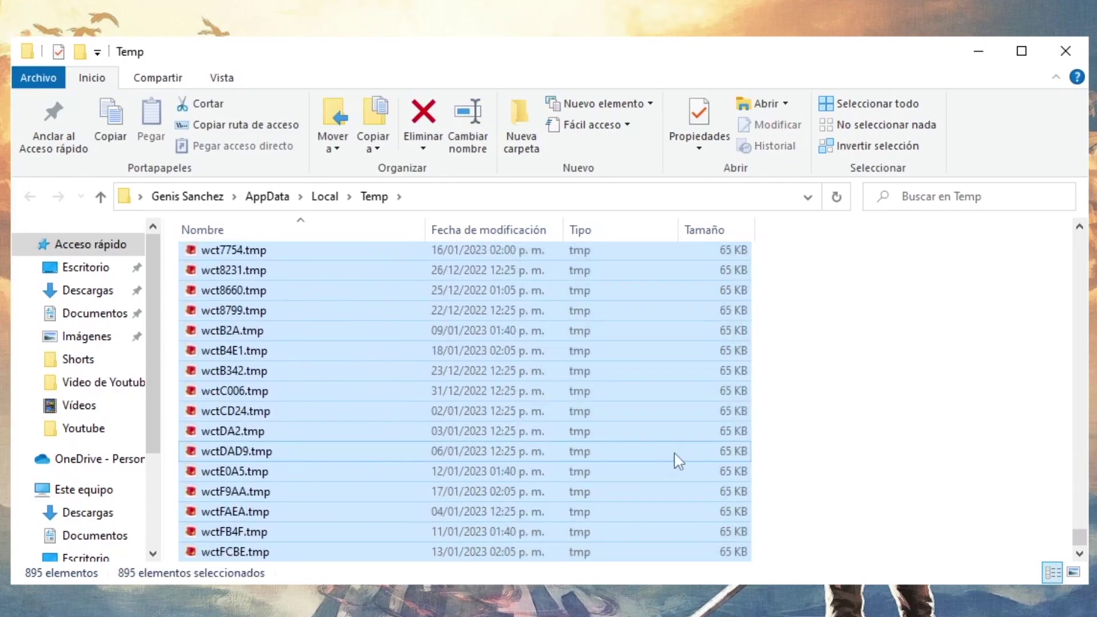
right_click(676, 457)
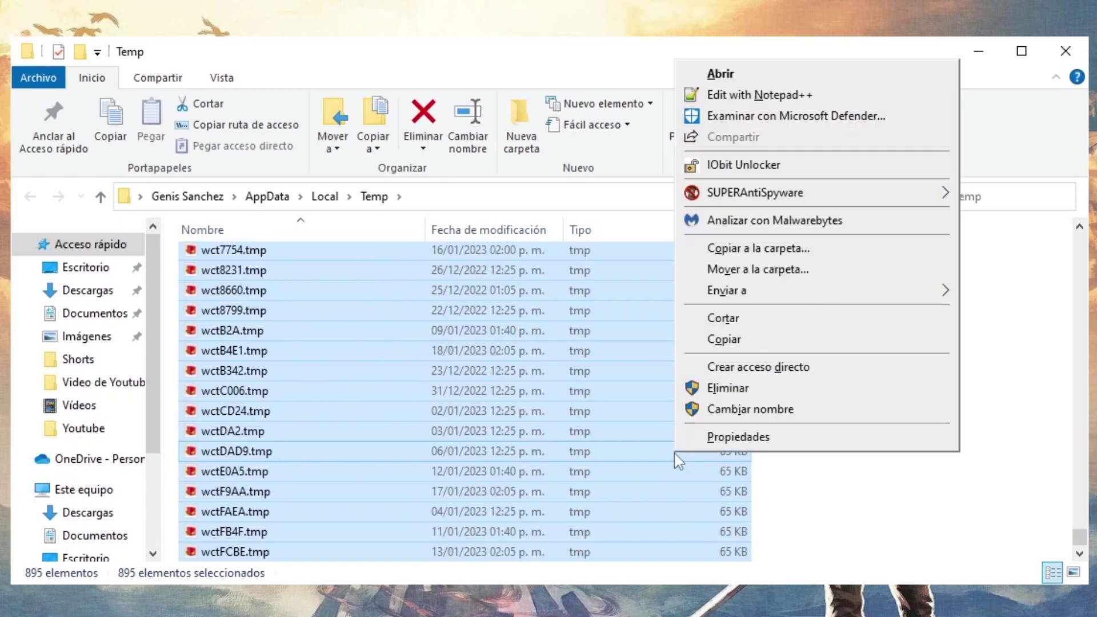
left_click(738, 394)
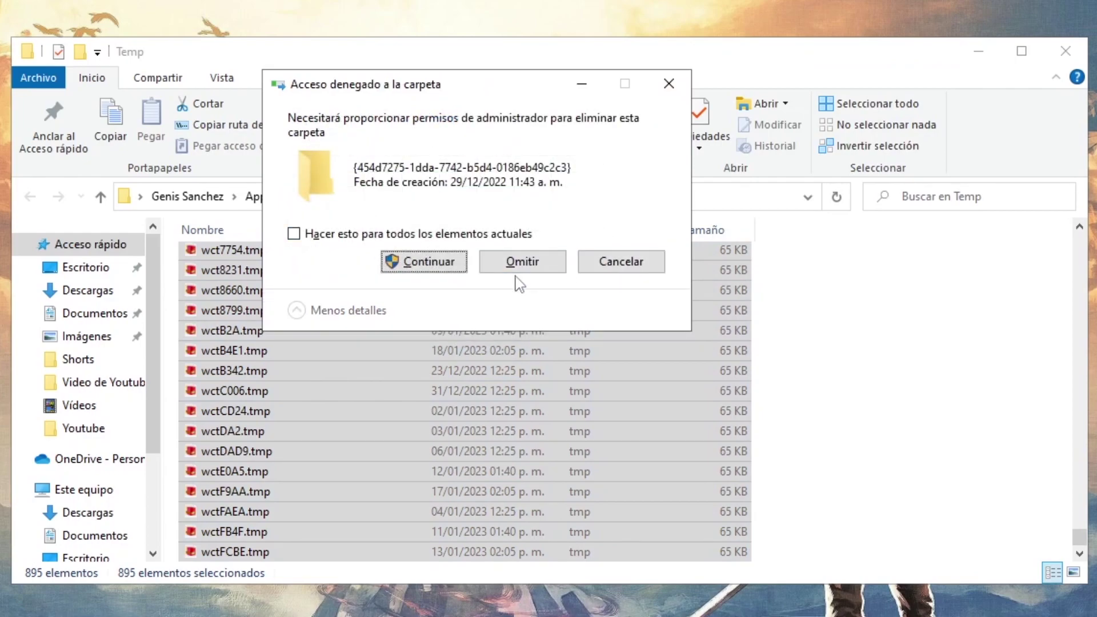
left_click(522, 263)
left_click(522, 263)
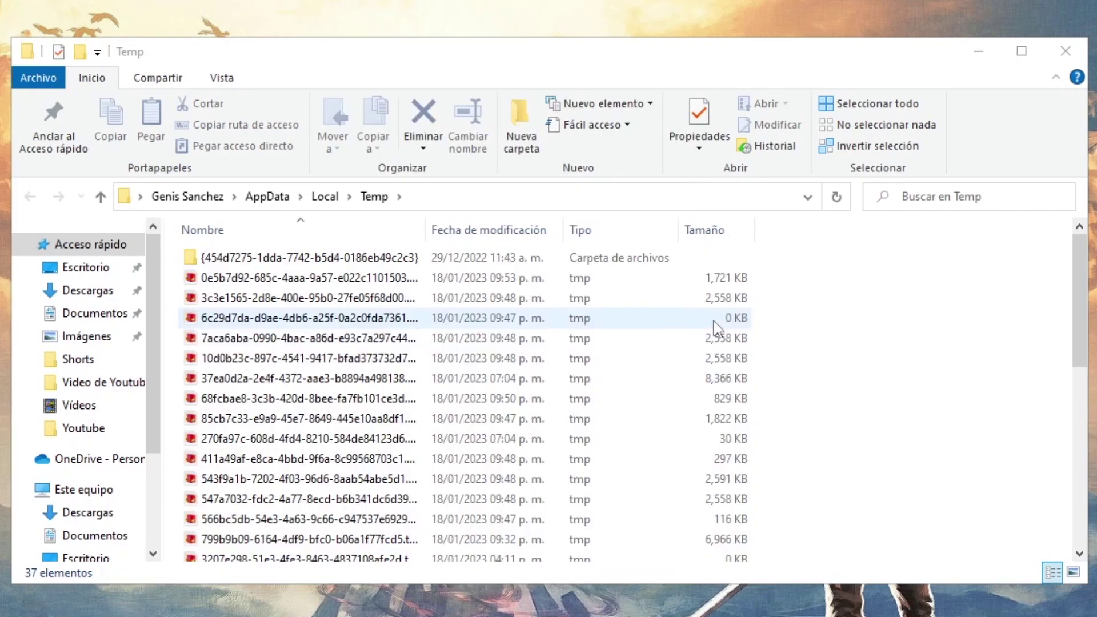
scroll(751, 315, "down", 7)
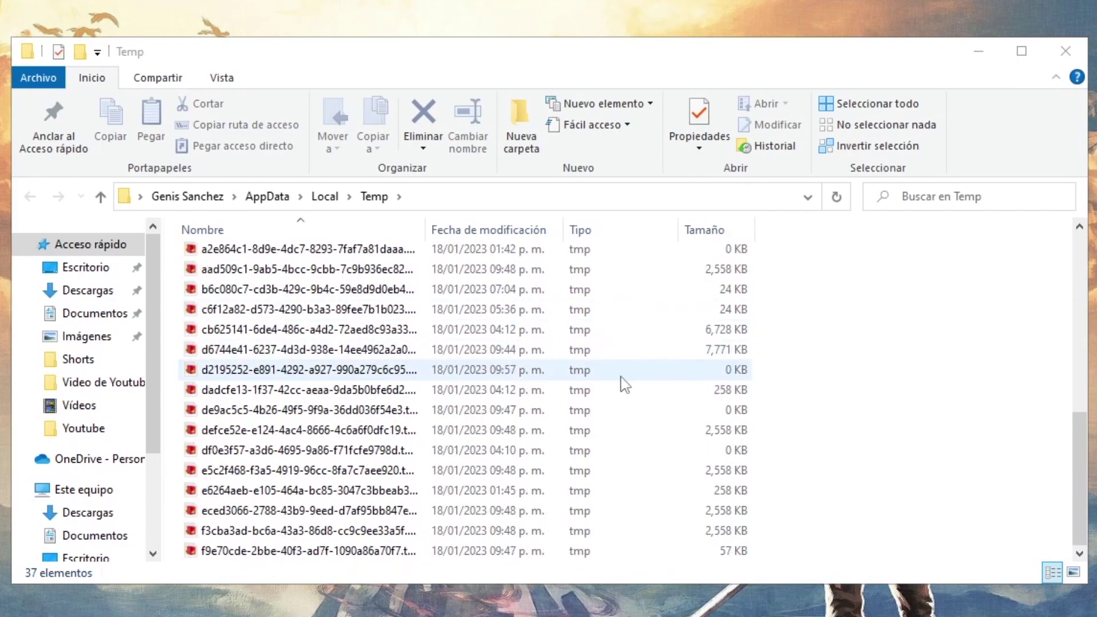
scroll(749, 319, "up", 7)
left_click_drag(898, 250, 808, 412)
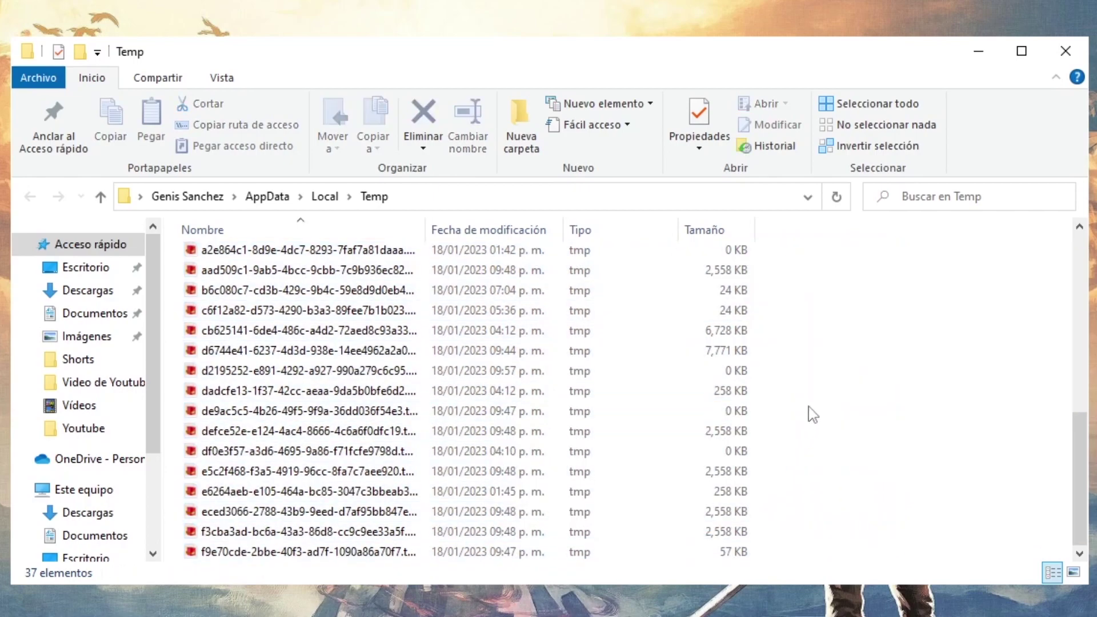
scroll(809, 394, "up", 7)
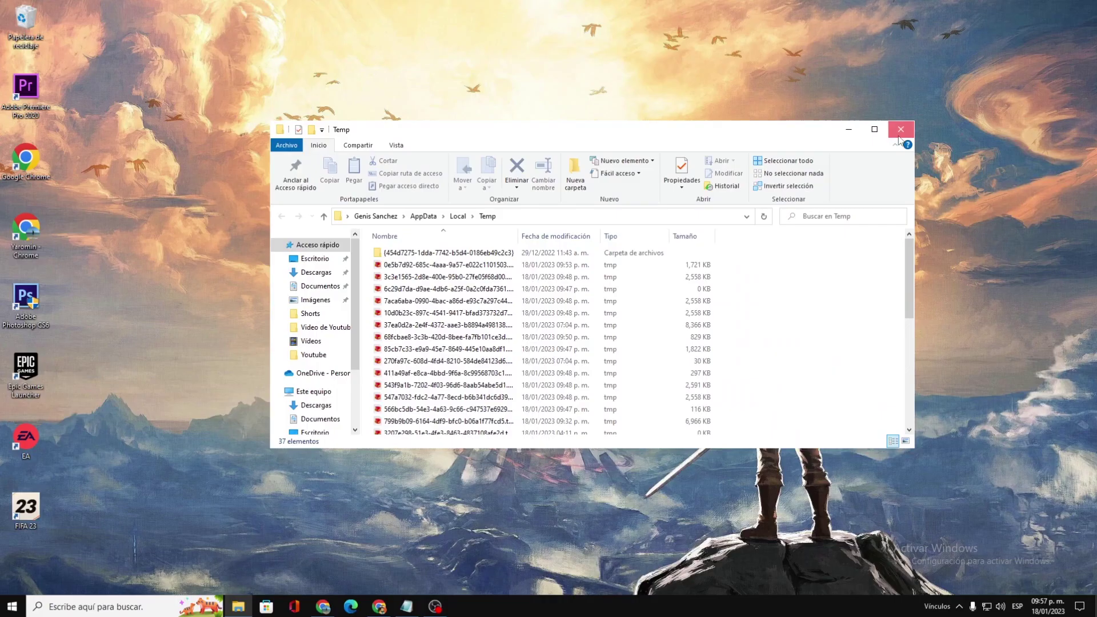
Close the Temp folder window and start Disk Cleanup for drive C: with the Run command cleanmgr.
left_click(1063, 60)
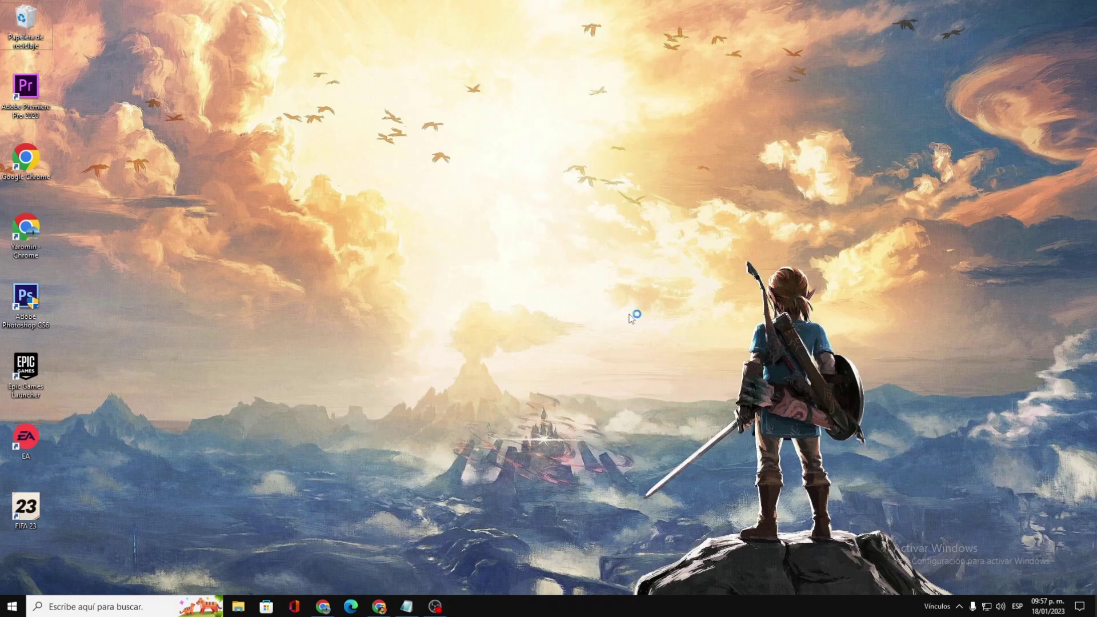
key("super+r")
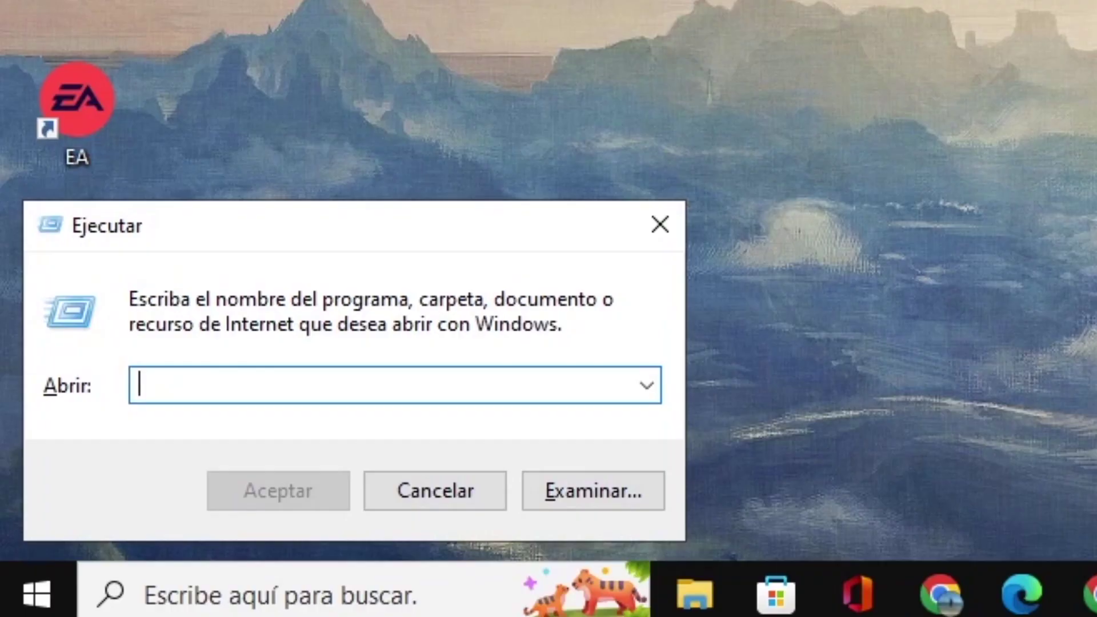
type("cleanmgr")
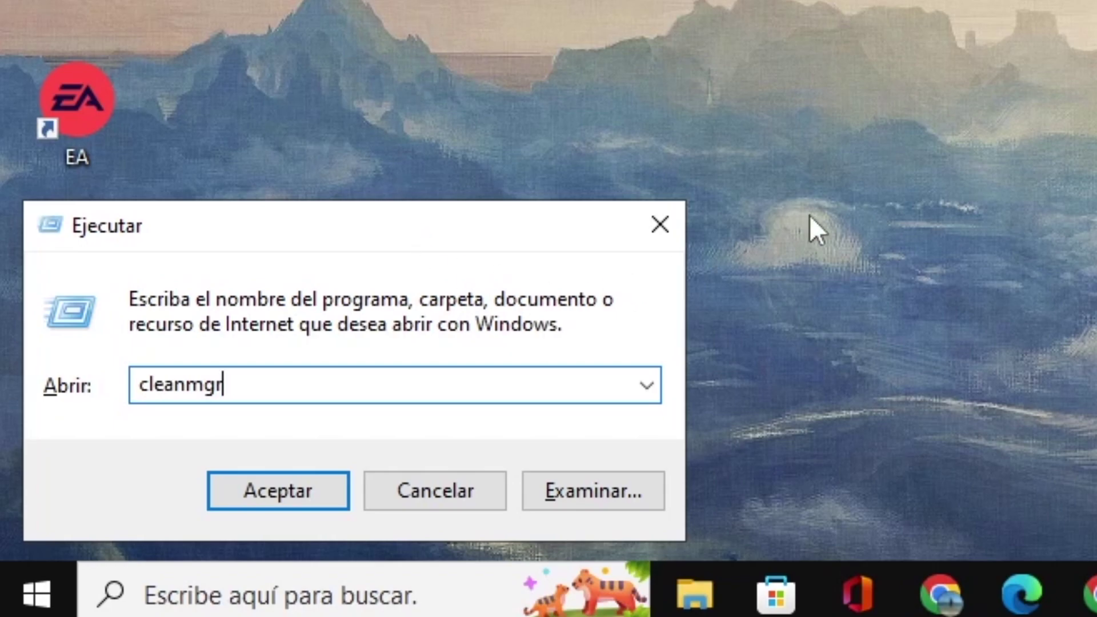
key("Return")
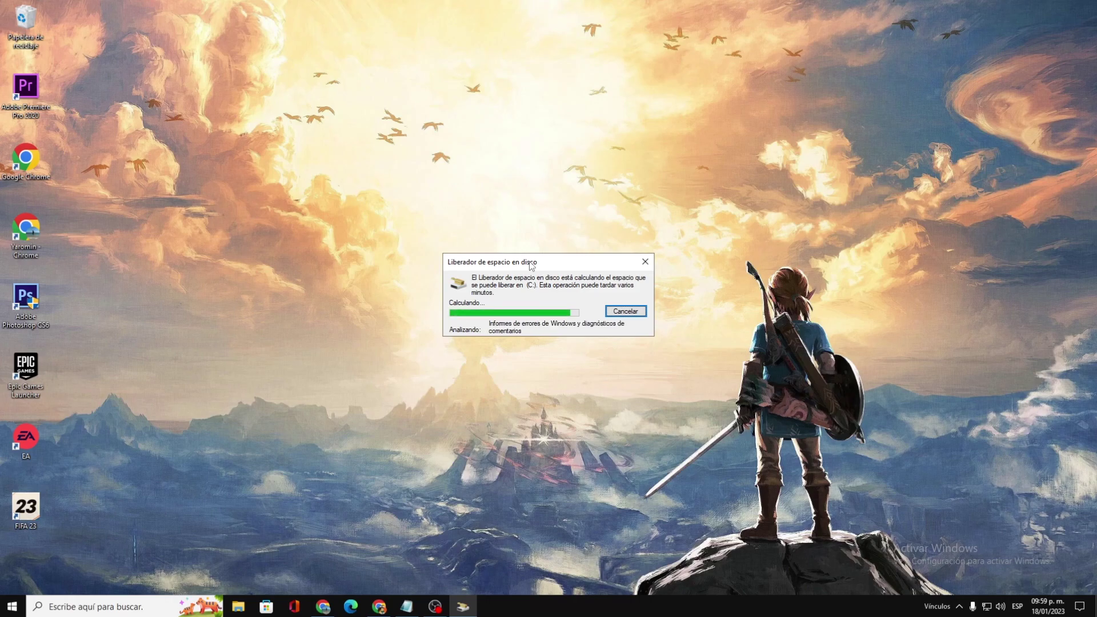
left_click_drag(213, 67, 601, 149)
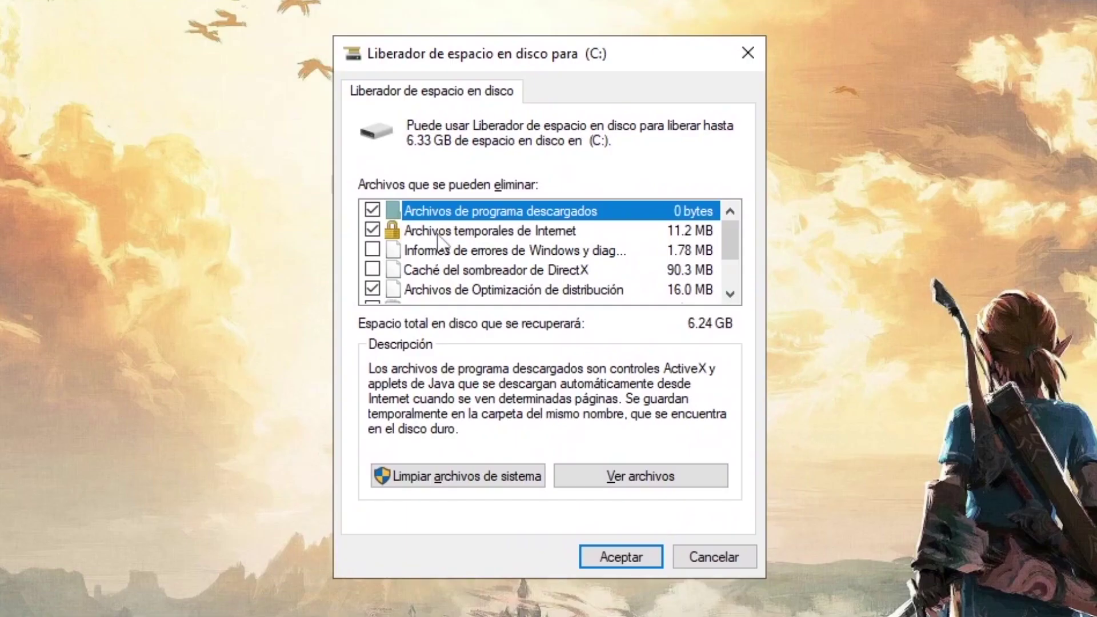
Mark the Windows error reports and DirectX shader cache for cleanup, and exclude downloaded program files and thumbnails (Miniaturas).
scroll(520, 254, "down", 1)
scroll(473, 261, "up", 1)
scroll(375, 262, "down", 1)
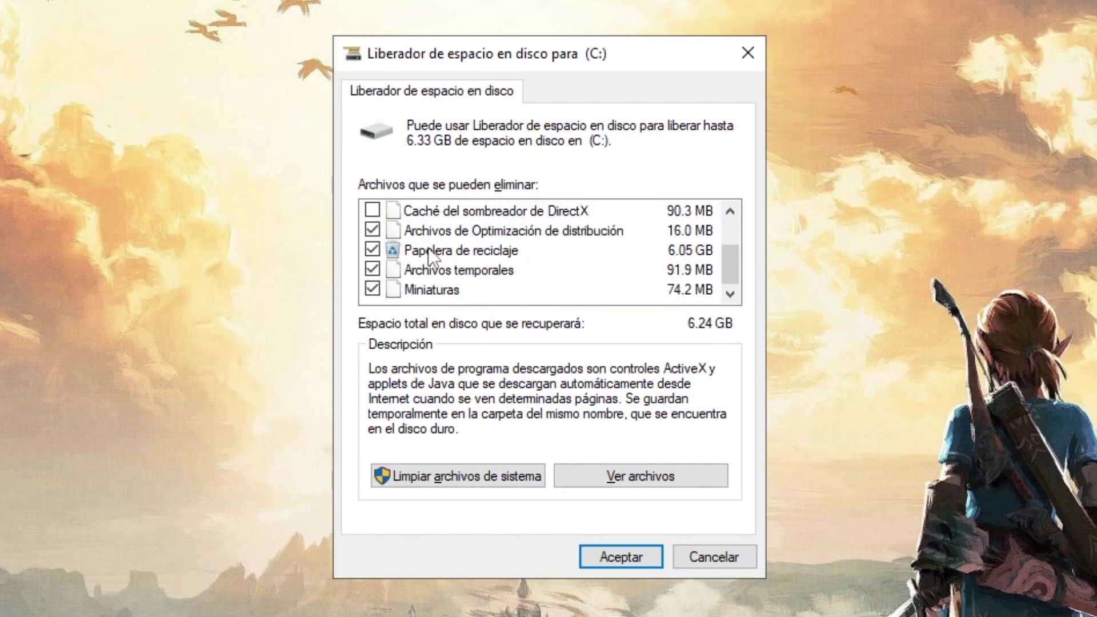
left_click(372, 211)
left_click(373, 289)
scroll(608, 261, "up", 1)
scroll(606, 254, "down", 1)
scroll(606, 254, "up", 1)
scroll(606, 254, "down", 1)
scroll(604, 251, "up", 1)
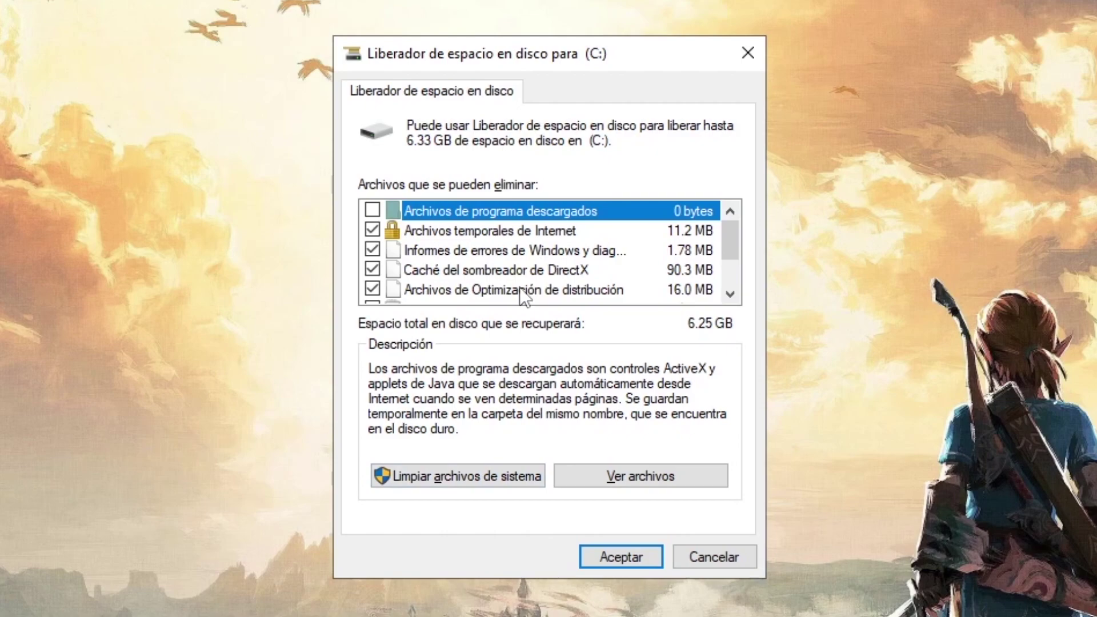
Review the full list of file categories marked for deletion on drive C:.
scroll(491, 266, "down", 1)
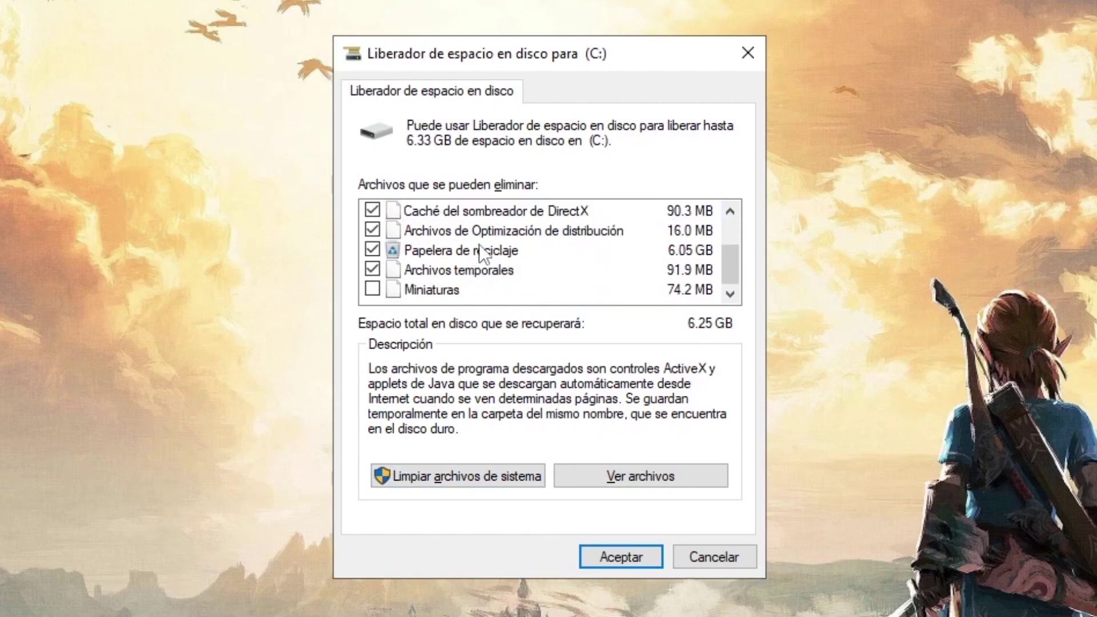
scroll(518, 257, "up", 1)
scroll(509, 256, "down", 1)
scroll(510, 260, "up", 1)
scroll(696, 246, "down", 1)
scroll(627, 265, "up", 1)
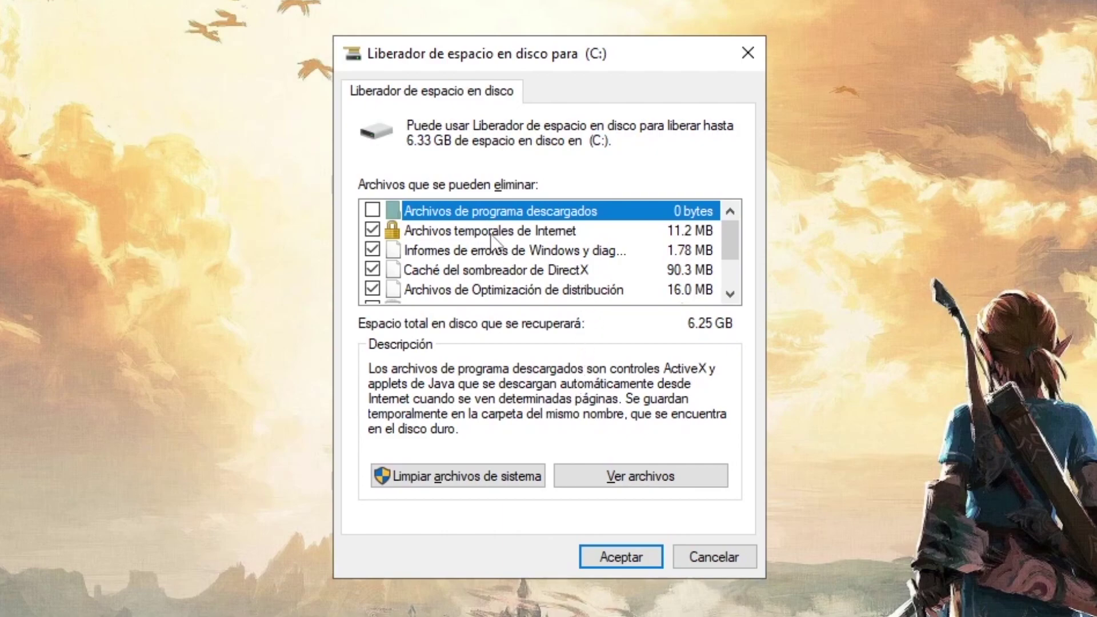
scroll(502, 245, "down", 1)
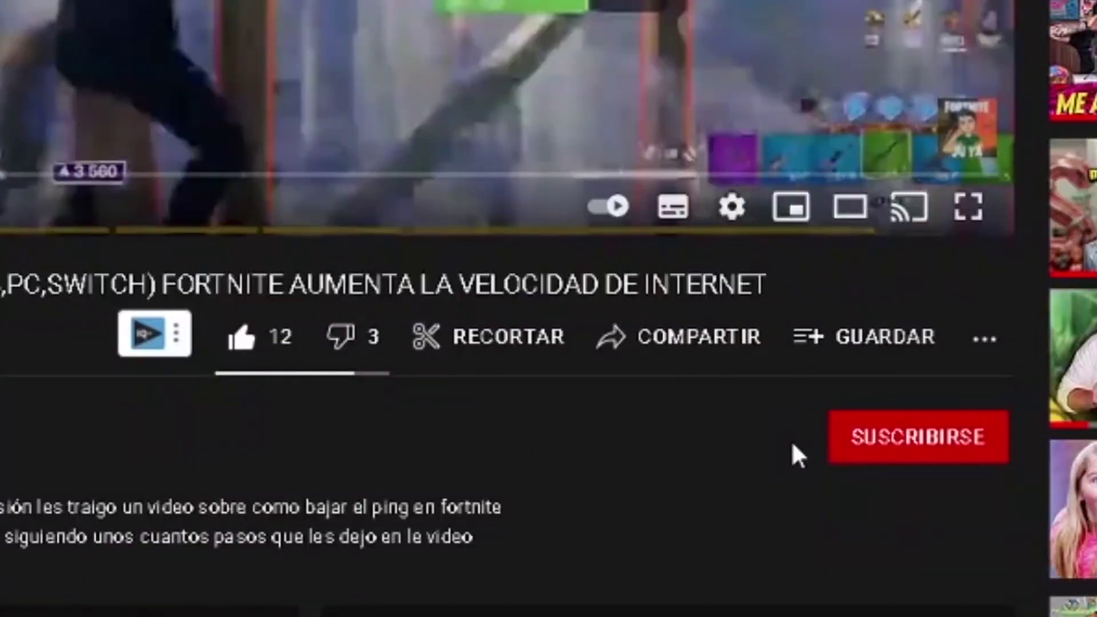
On the YouTube video page, subscribe to the channel and set its notifications to Todas.
left_click(861, 455)
left_click(902, 424)
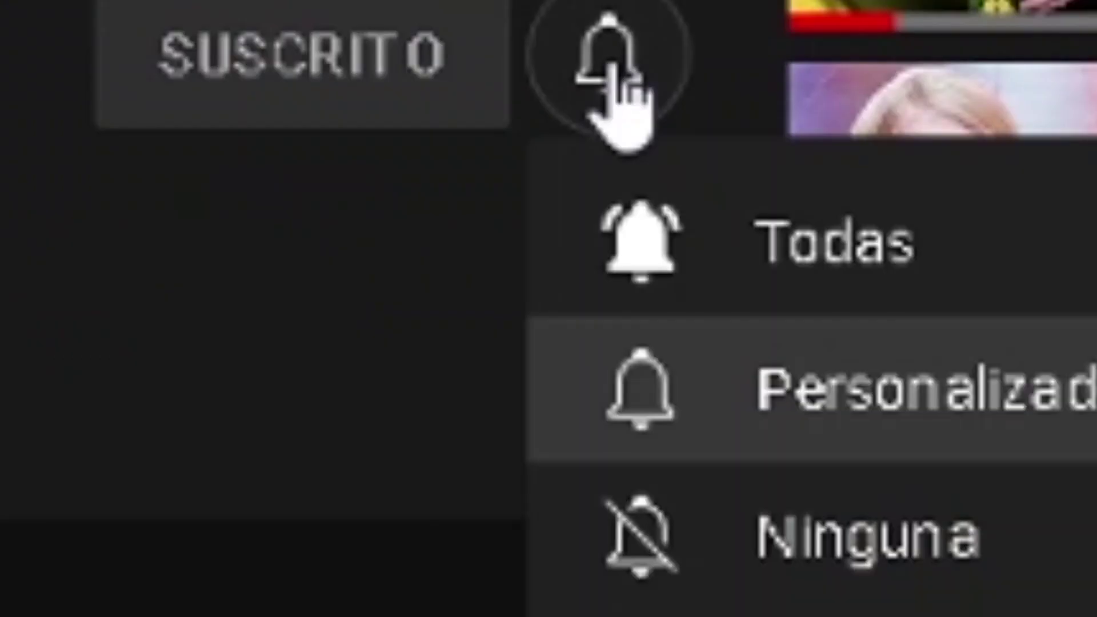
left_click(759, 254)
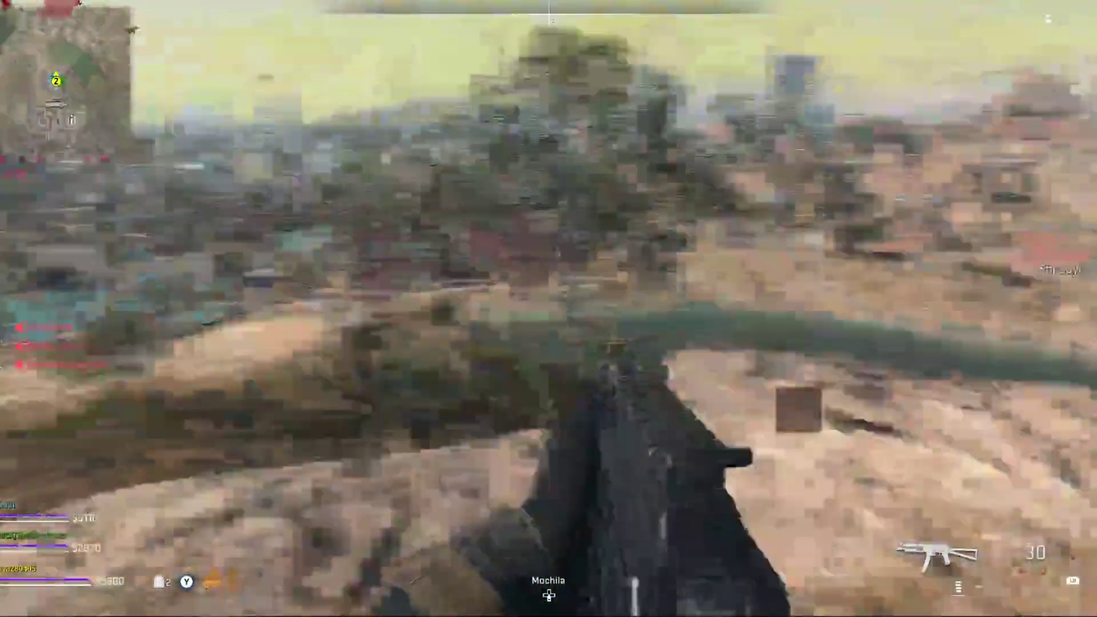